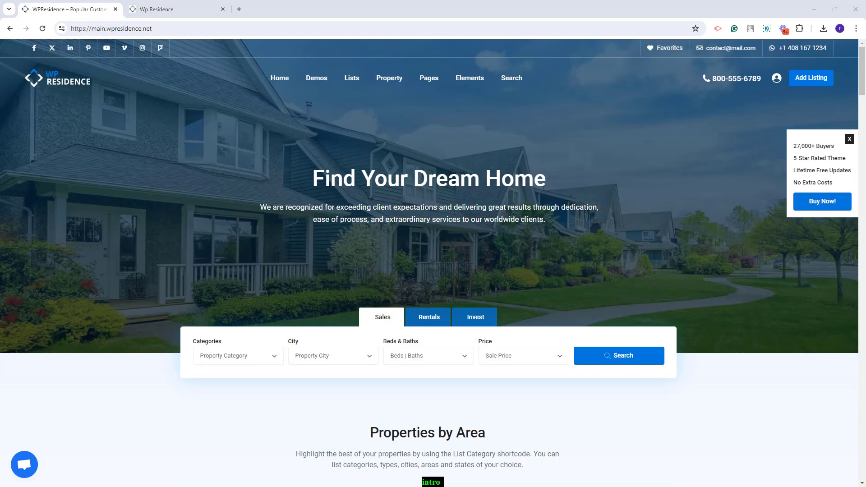
Switch to the residence.wpestate.info tab and open its Contact page
key(ctrl+Tab)
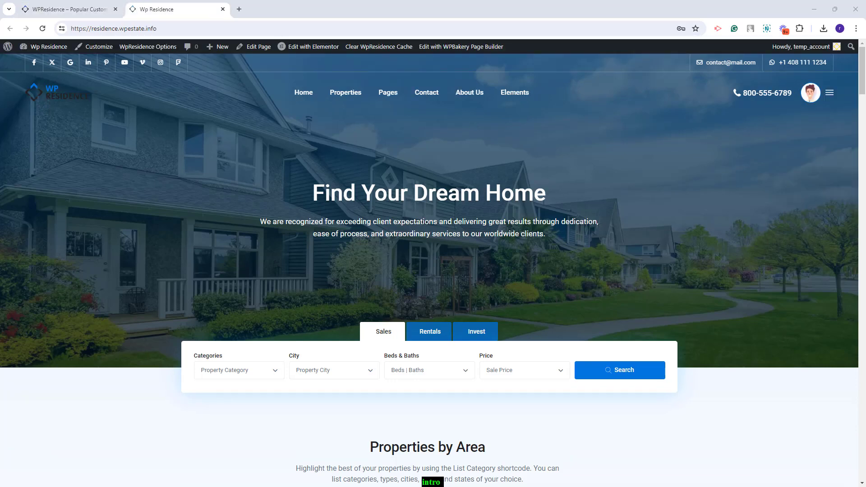
click(430, 99)
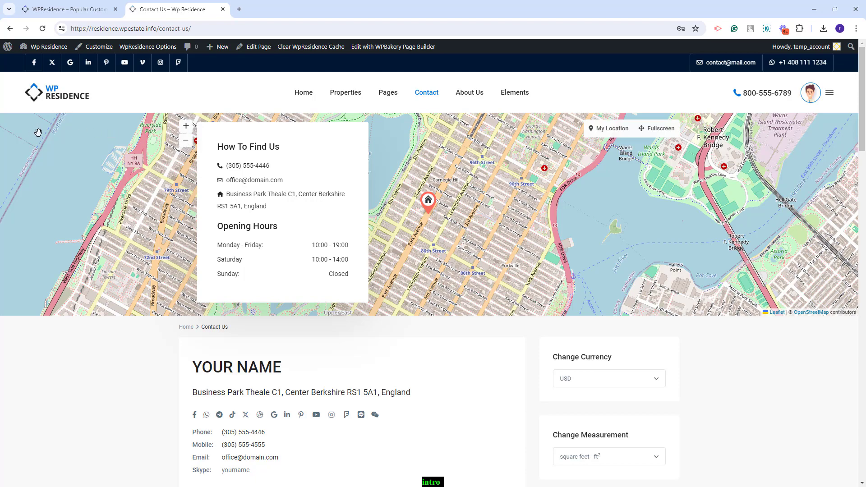
Review the Contact Us page's details and form, then bring up the Edit Page link options
scroll(593, 345, down, 3)
scroll(566, 180, down, 10)
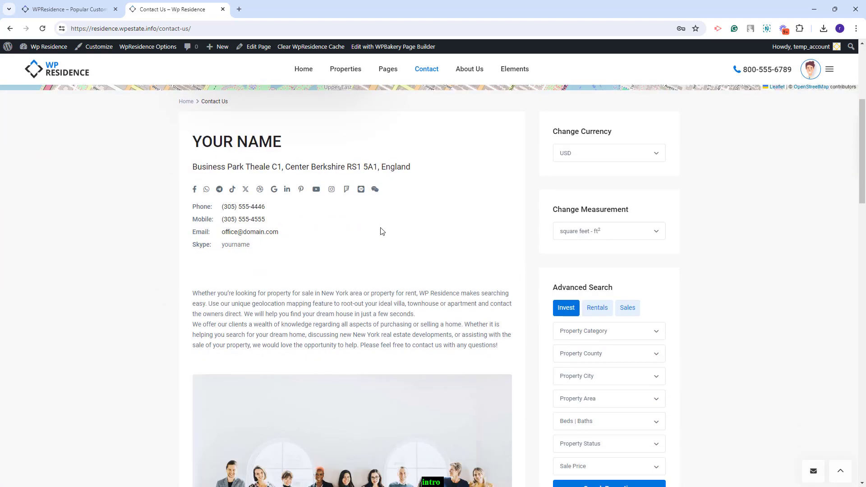
scroll(367, 242, up, 10)
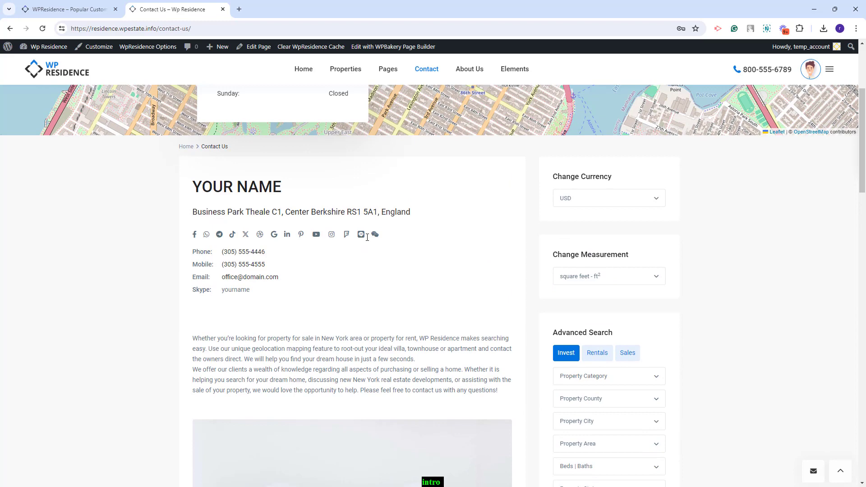
scroll(367, 238, up, 4)
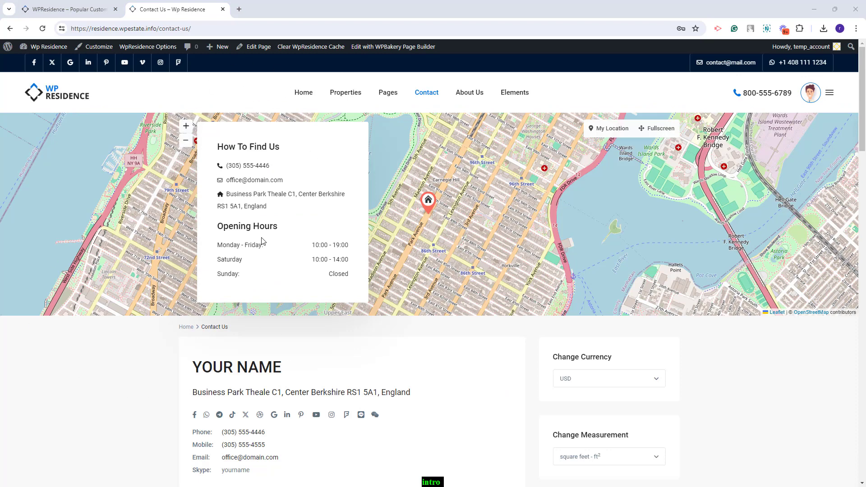
right_click(253, 53)
Open the Contact Us editor in a new tab, keep the Contact Page template, and go to WpResidence Social & Contact
click(280, 57)
click(271, 9)
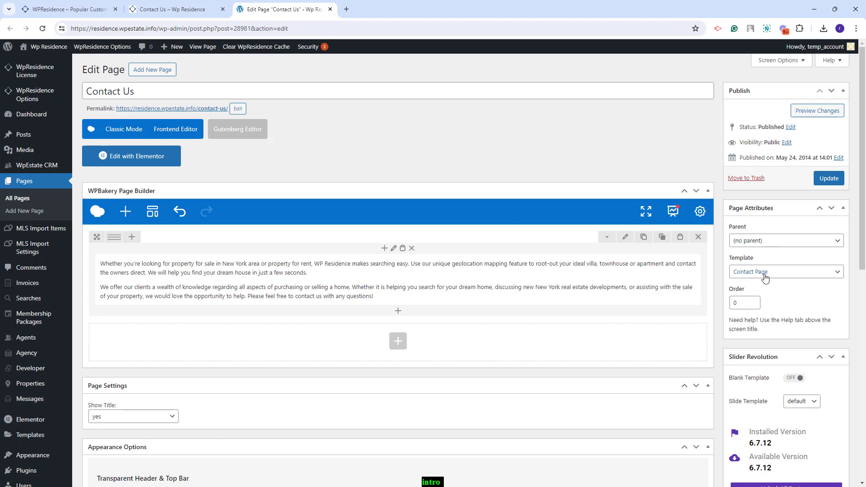
click(787, 271)
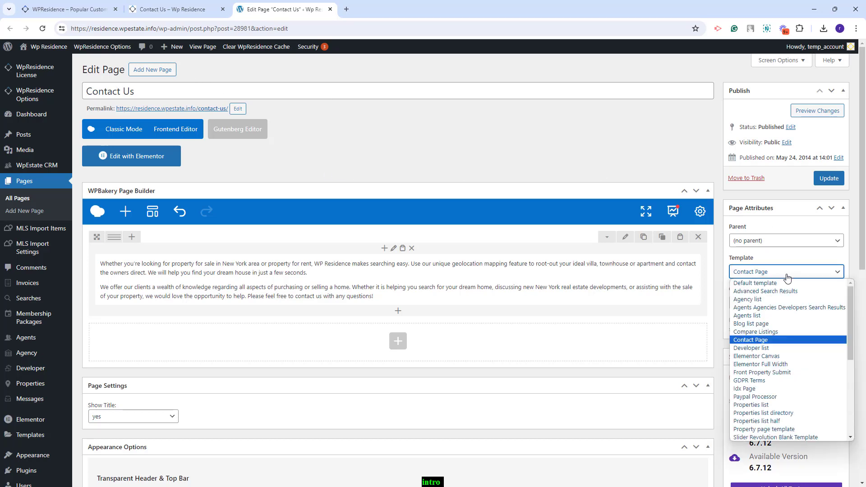
click(787, 272)
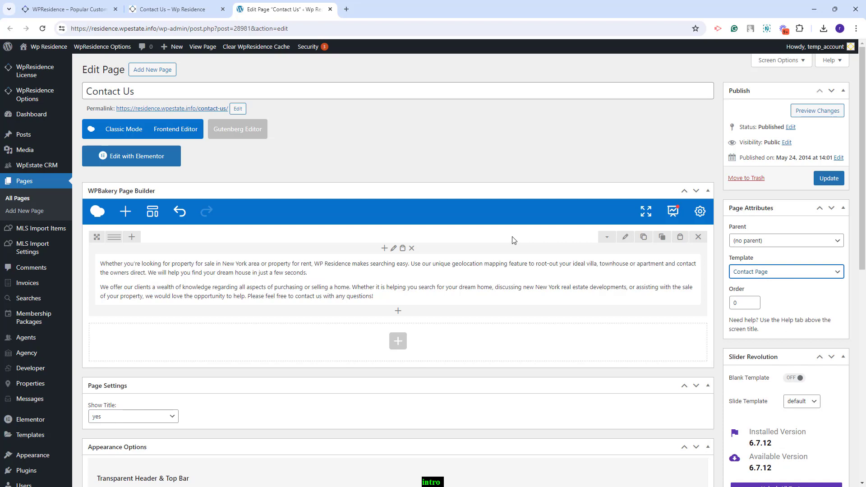
mouse_move(30, 102)
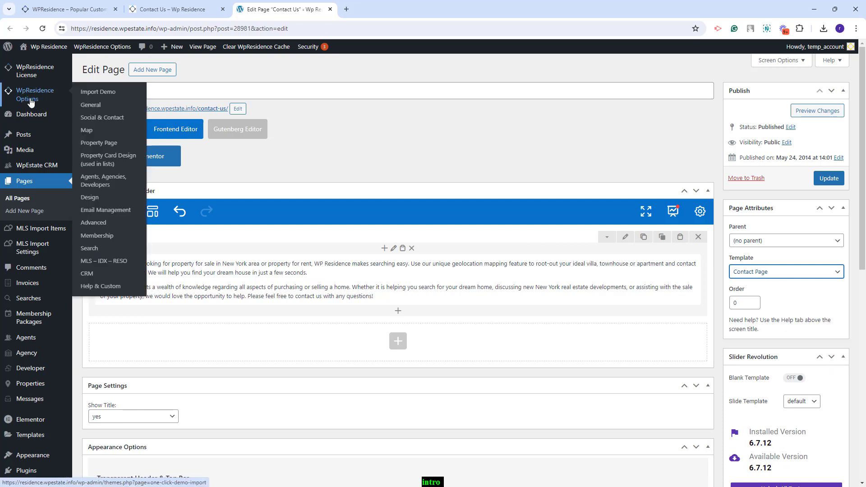
click(85, 117)
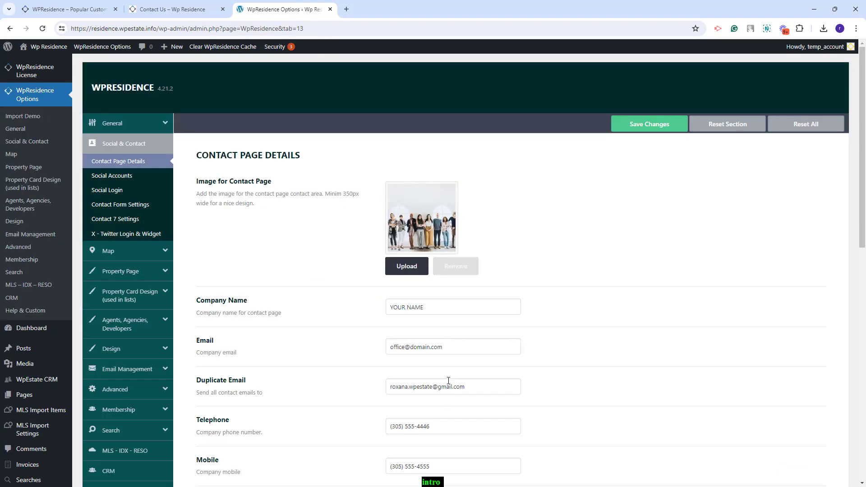
Compare the theme's opening hours and HQ coordinates with the live Contact Us page
scroll(446, 266, down, 2)
scroll(456, 321, down, 10)
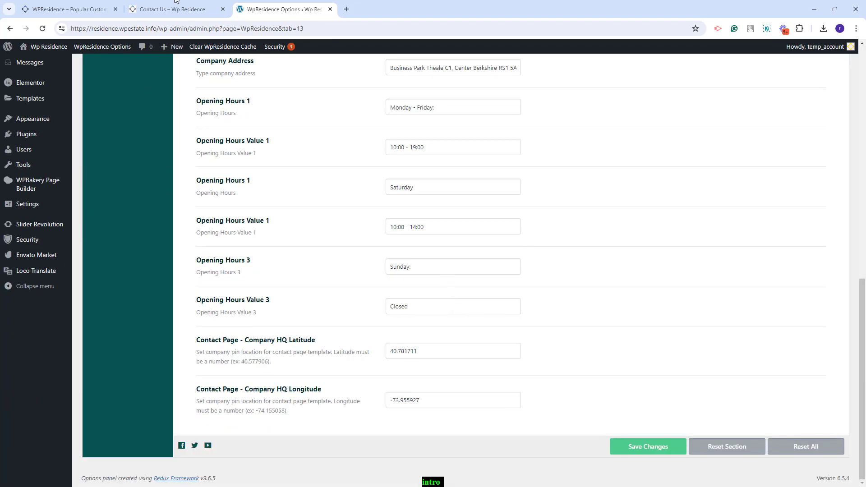
click(152, 11)
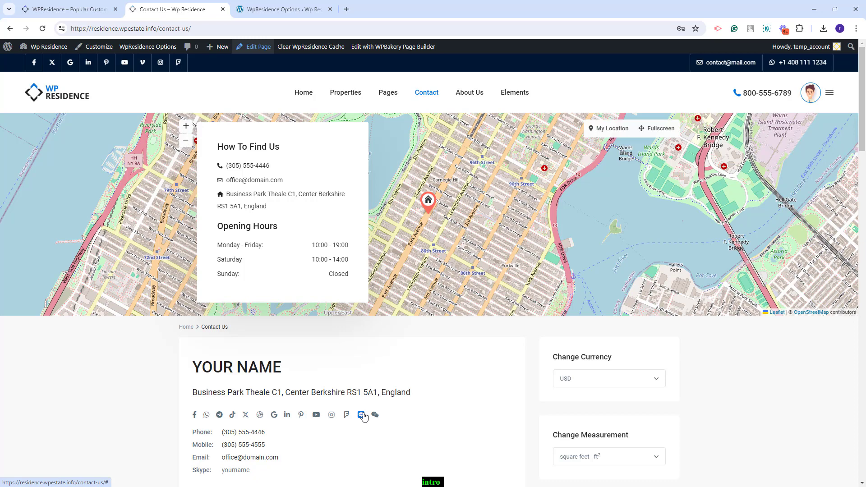
scroll(369, 412, down, 5)
scroll(378, 381, down, 8)
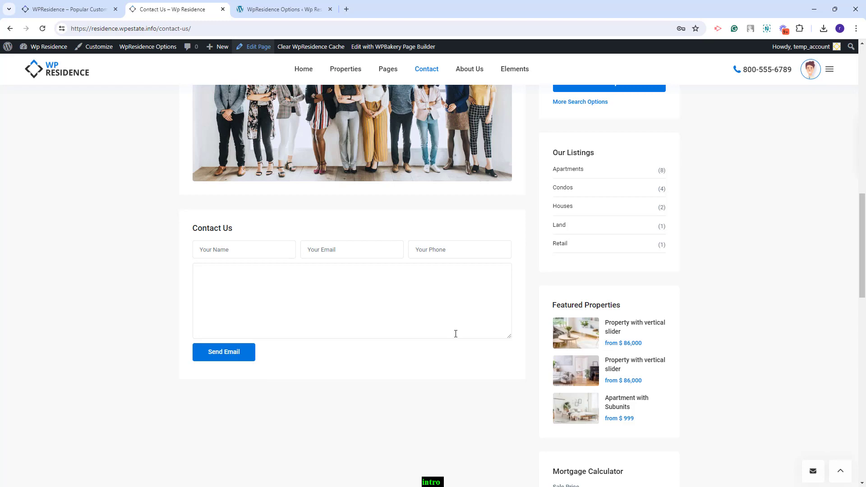
click(285, 10)
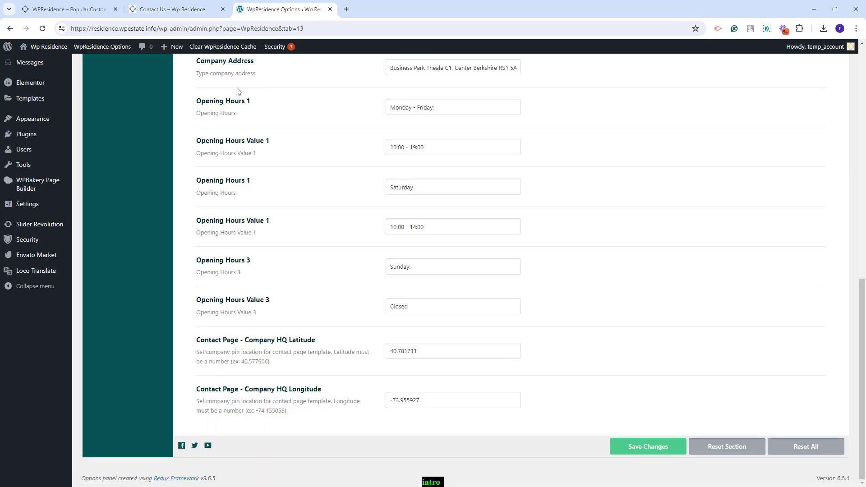
Create a new page titled 'Custom contact page-Elementor'
scroll(103, 235, up, 3)
scroll(104, 235, up, 6)
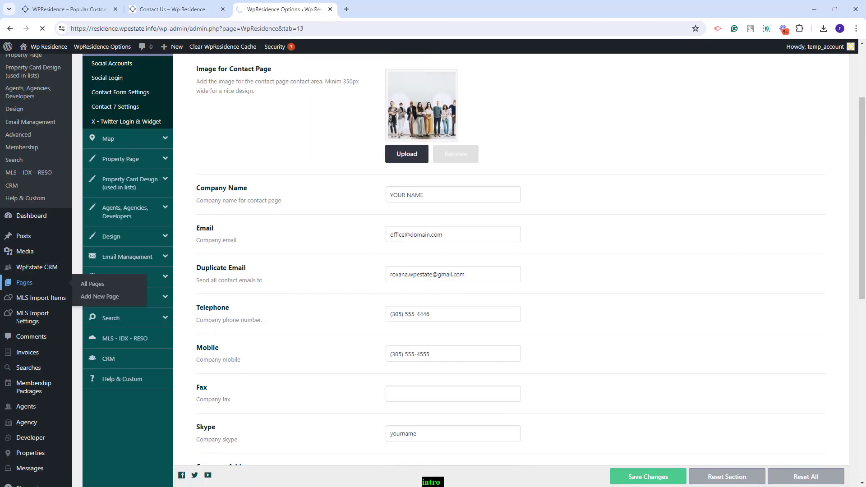
click(25, 280)
click(142, 72)
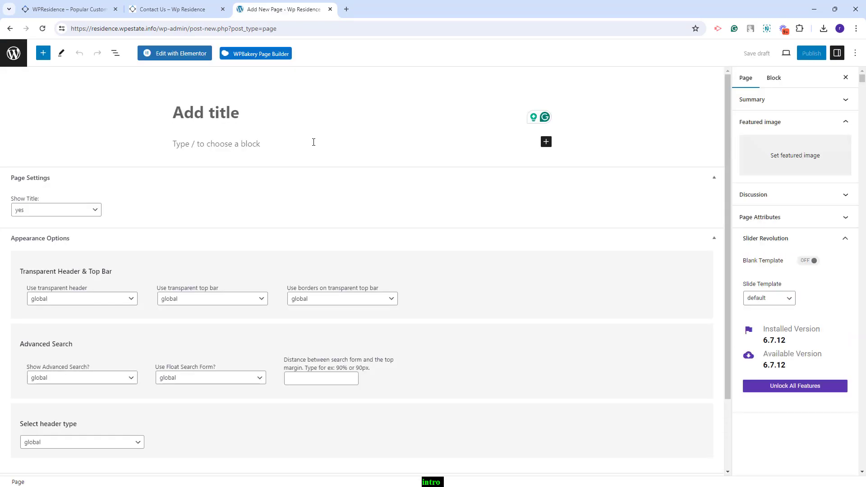
text(Custom contact page-Elementor)
Set Show Title and Advanced Search to no, header and sidebar to none, then publish
click(40, 209)
click(27, 230)
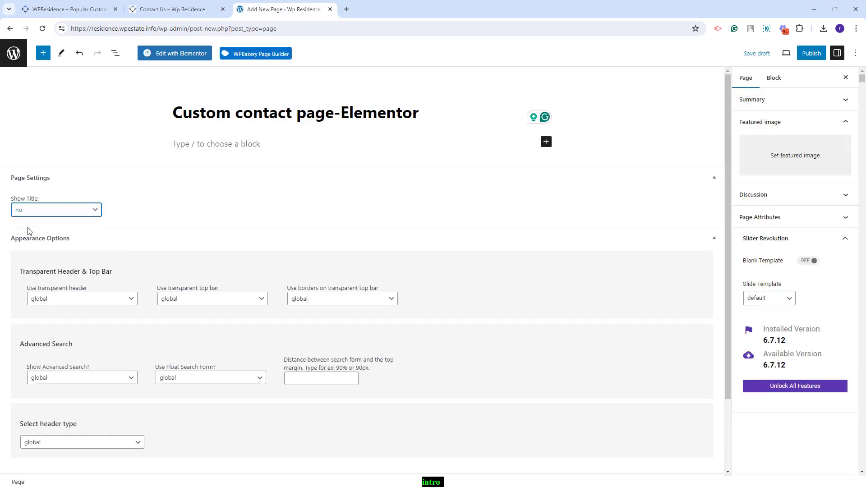
scroll(151, 357, down, 2)
click(69, 290)
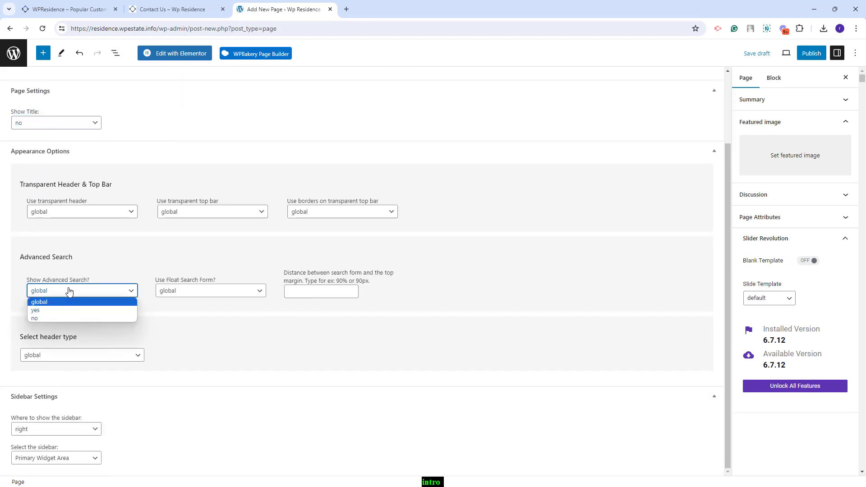
click(47, 318)
click(53, 356)
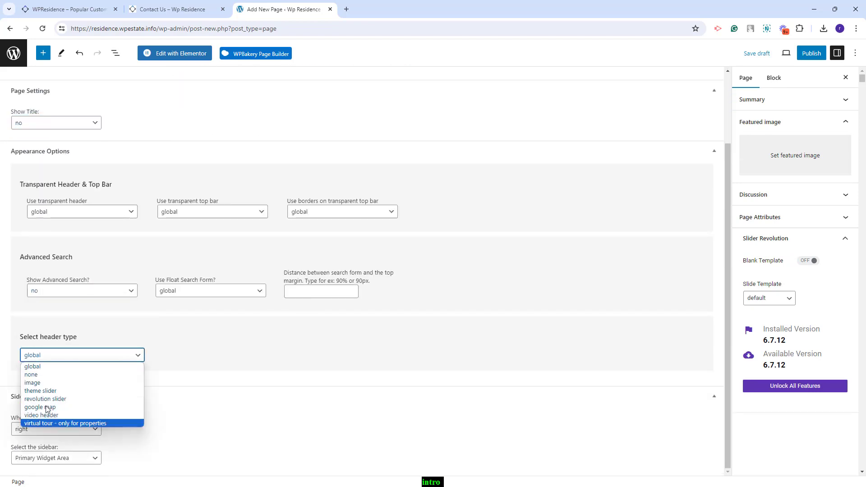
click(31, 374)
click(37, 430)
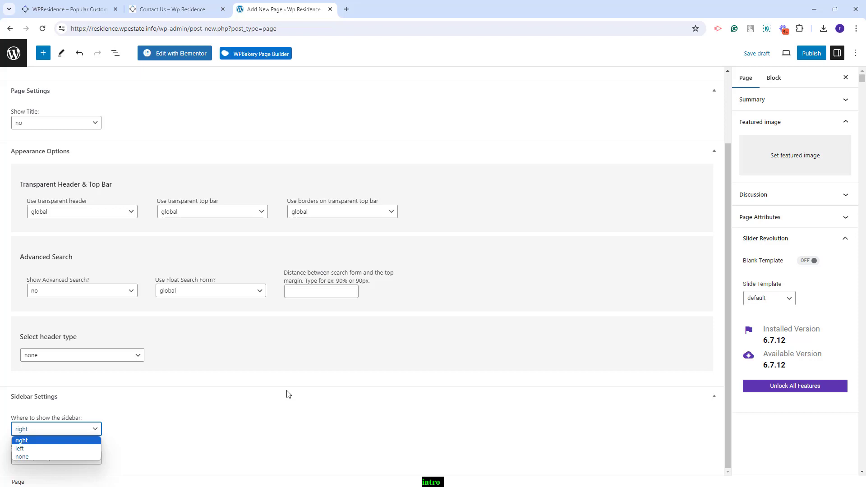
click(39, 457)
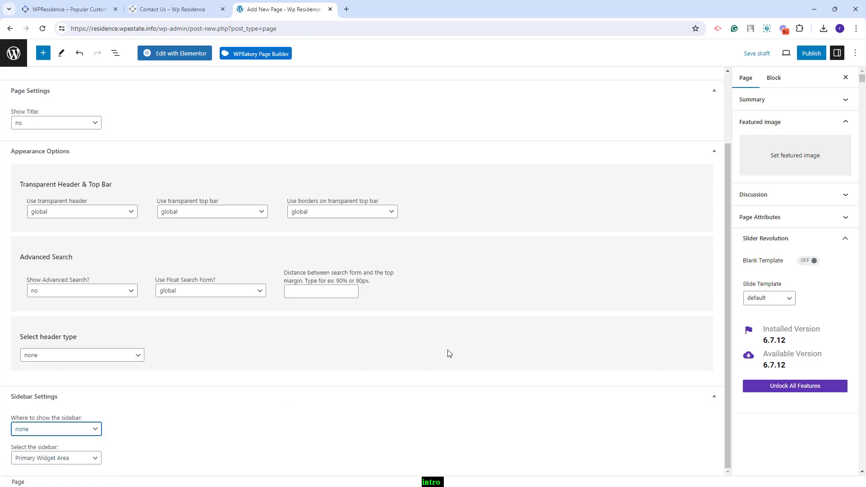
click(811, 53)
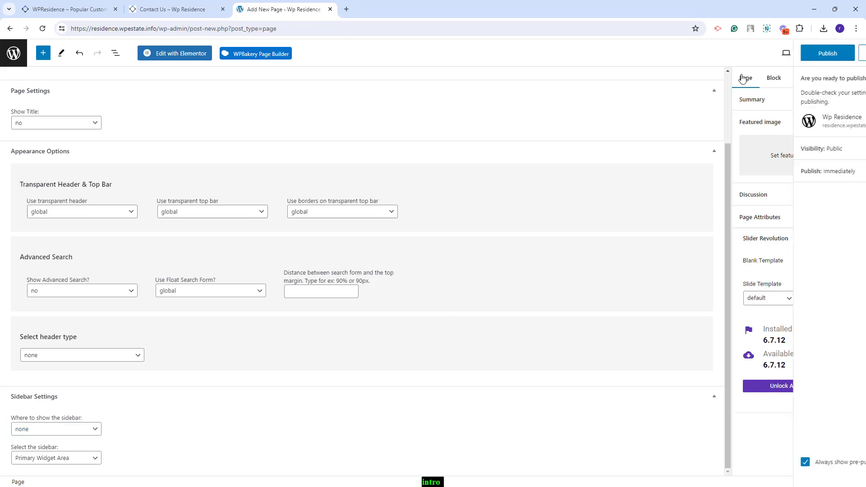
click(764, 60)
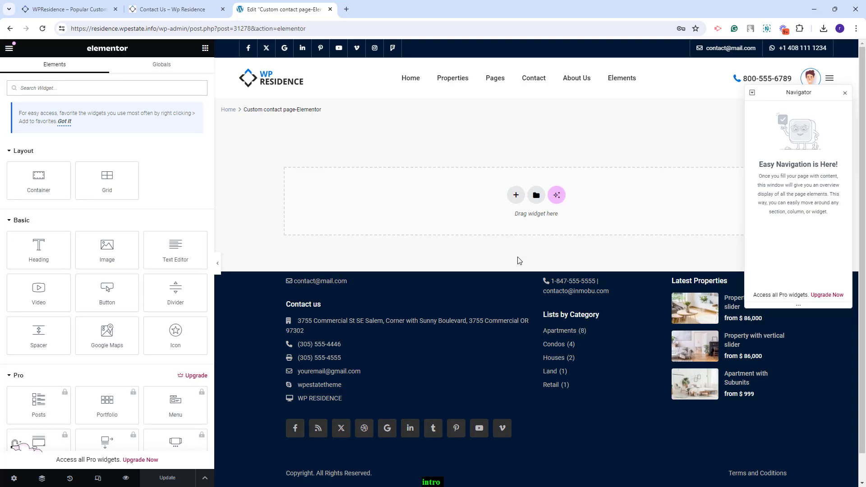
Set the page layout to Elementor Full Width in Page Settings
click(14, 478)
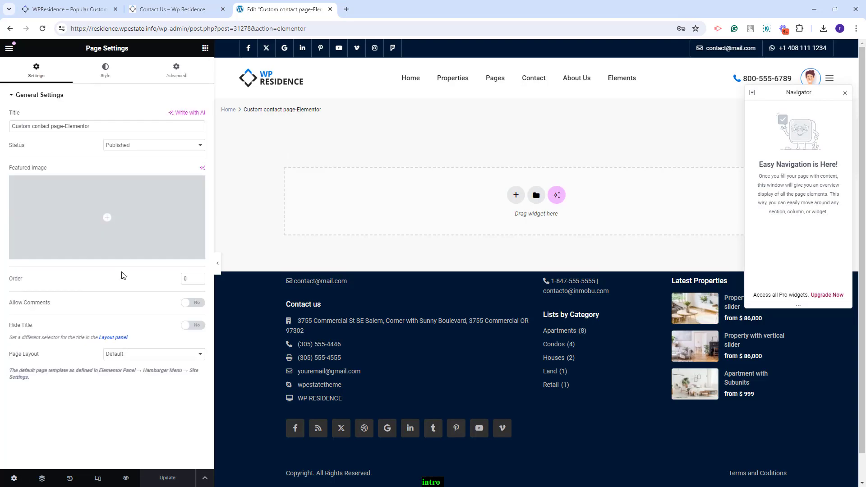
click(123, 357)
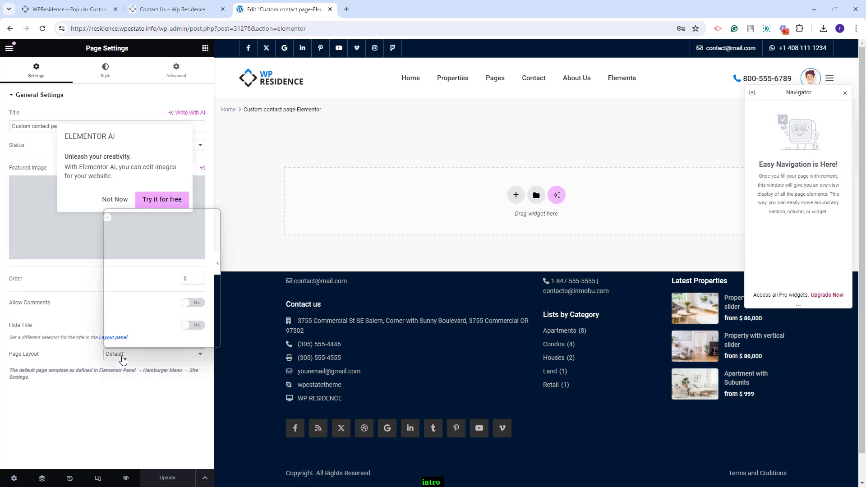
click(142, 224)
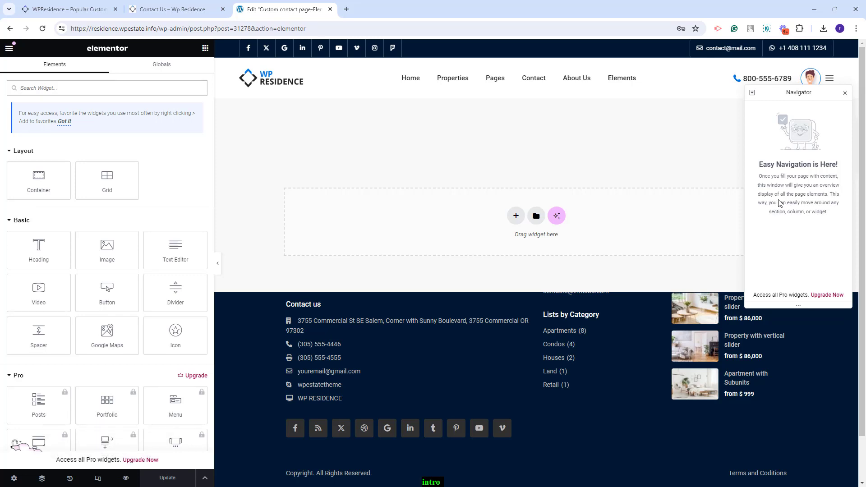
Add the WpResidence Map with Listings or Contact Details widget via a 'map' search
click(77, 87)
text(map)
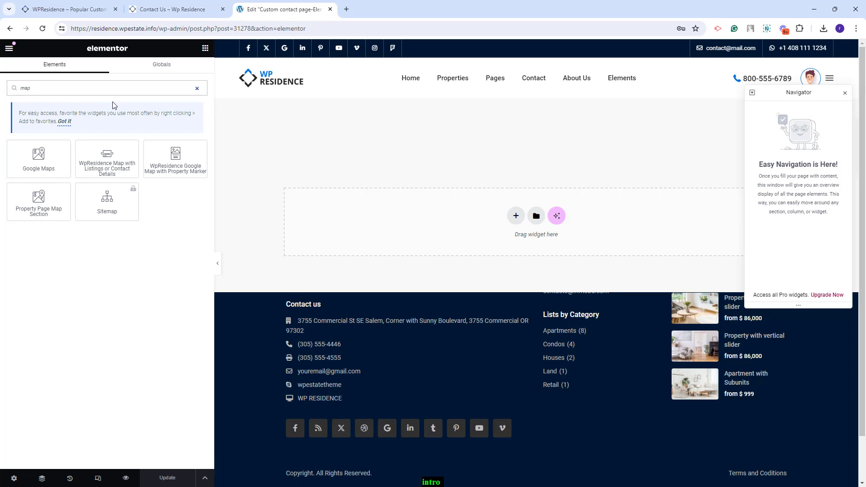
click(115, 163)
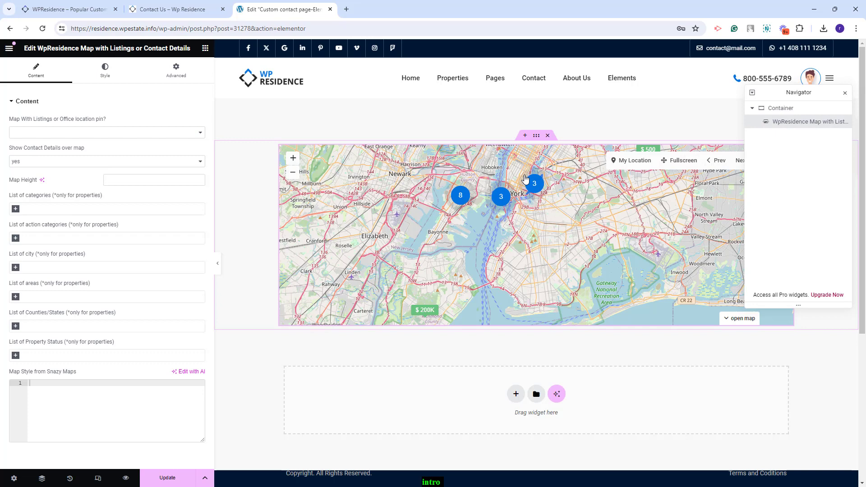
Set the map to the contact location pin, show contact details, and height 500
click(36, 133)
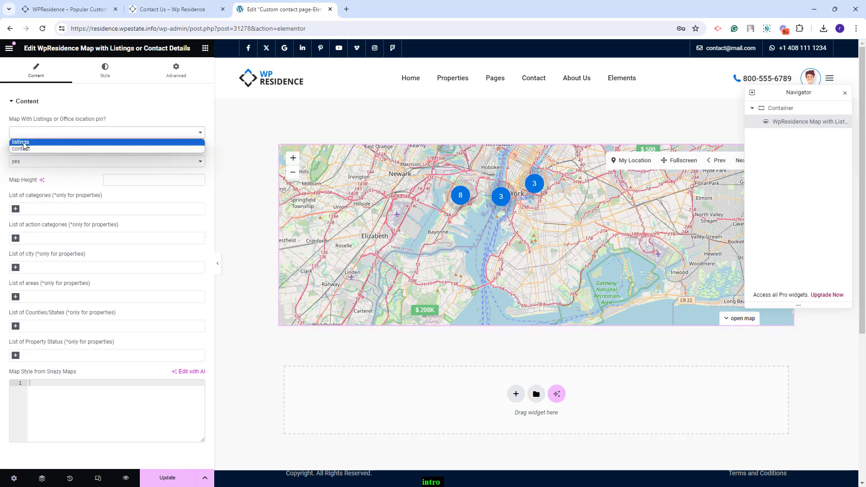
click(25, 149)
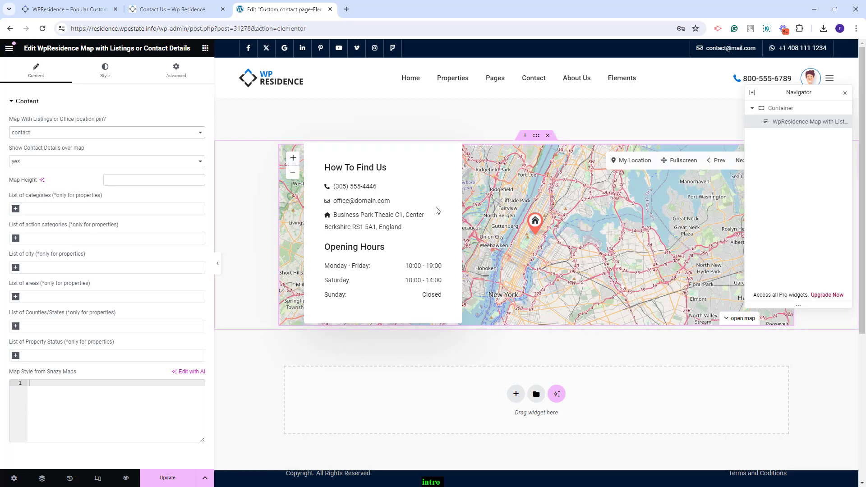
click(34, 164)
click(28, 178)
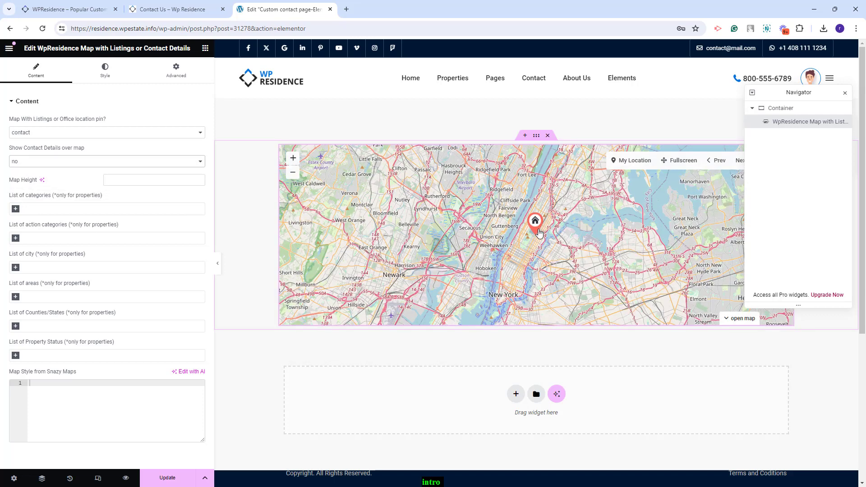
click(45, 161)
click(45, 172)
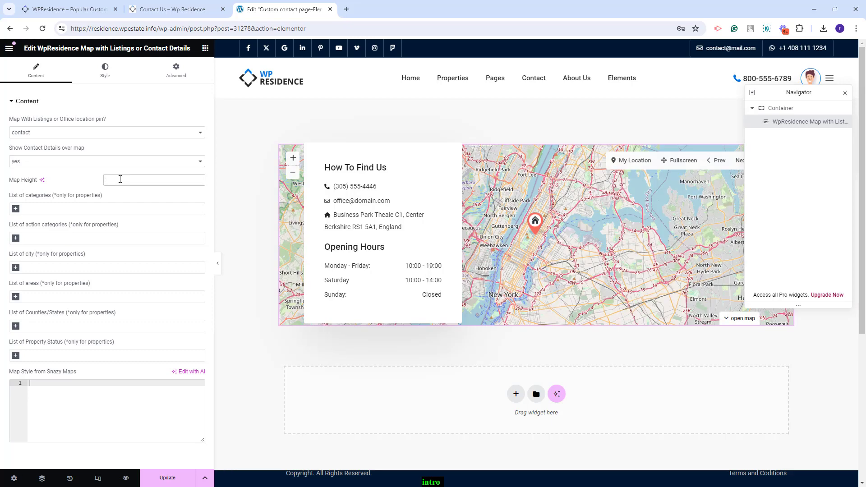
text(500)
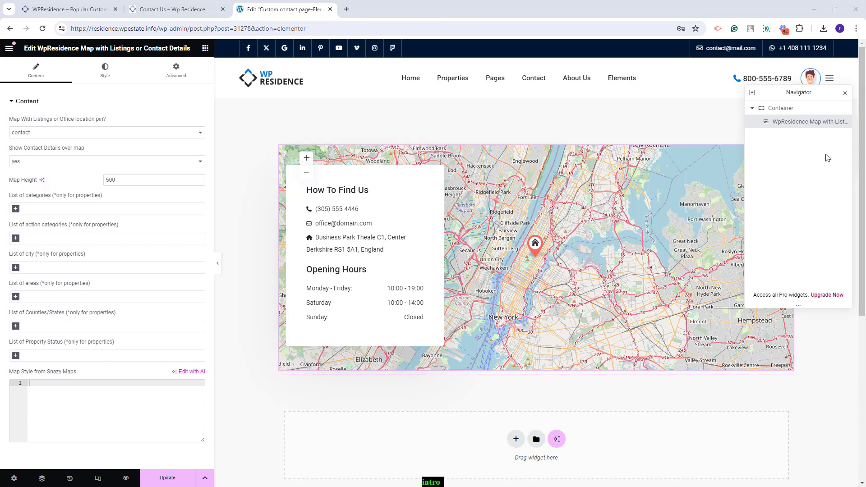
Set the map container's Content Width to Full Width
click(783, 109)
click(116, 148)
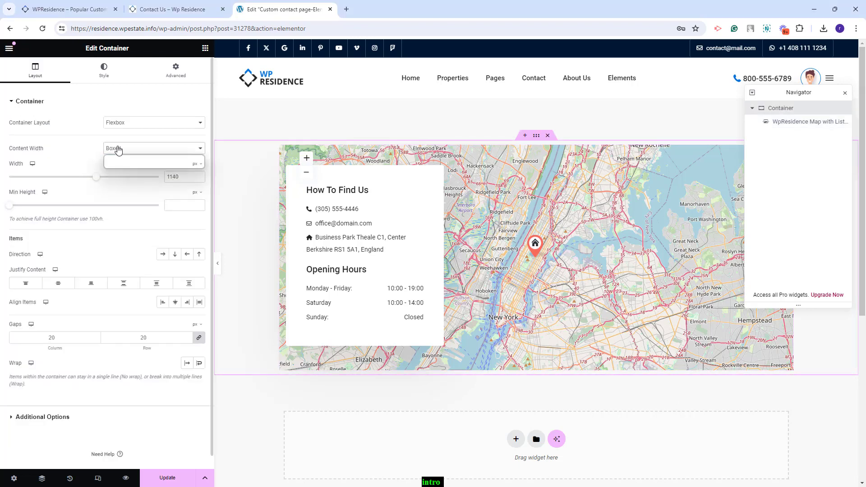
click(116, 165)
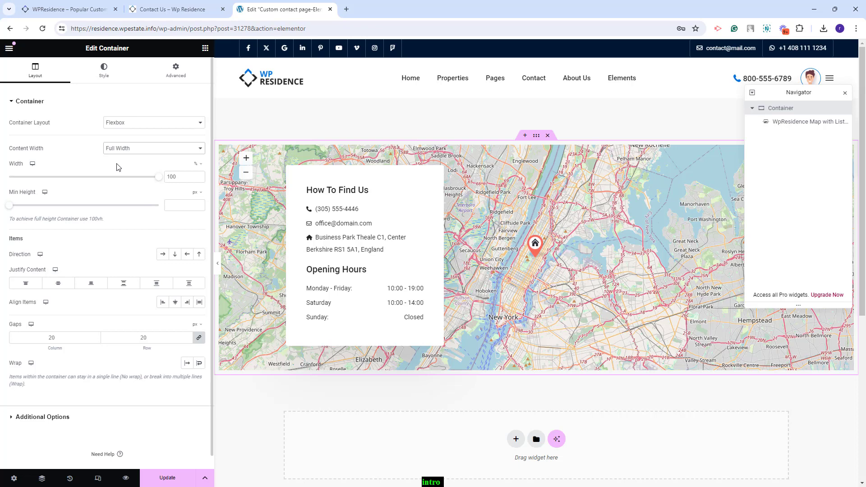
Give the map container a -95 px top margin in its Advanced settings
click(175, 71)
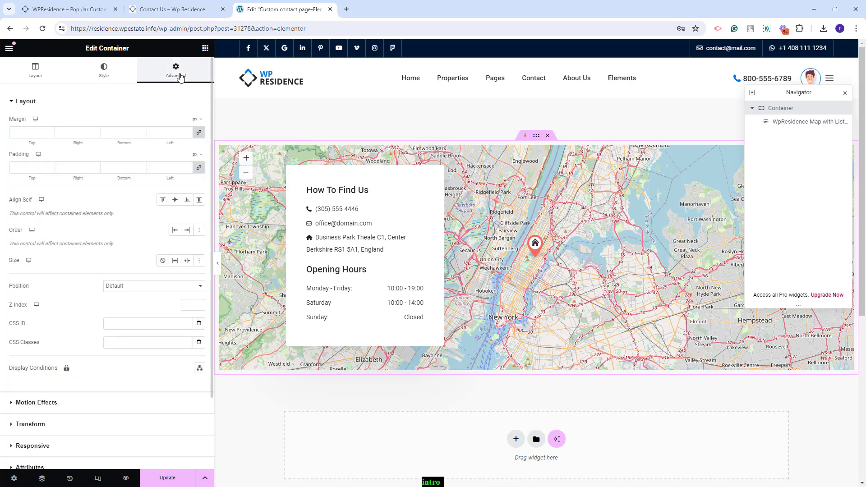
click(50, 134)
click(49, 135)
click(49, 134)
click(49, 134)
click(50, 134)
click(50, 134)
click(50, 134)
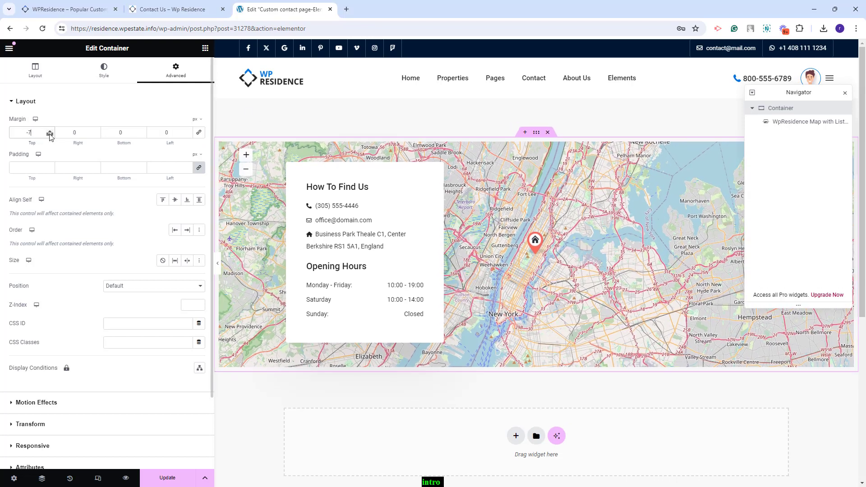
drag(50, 135, 49, 135)
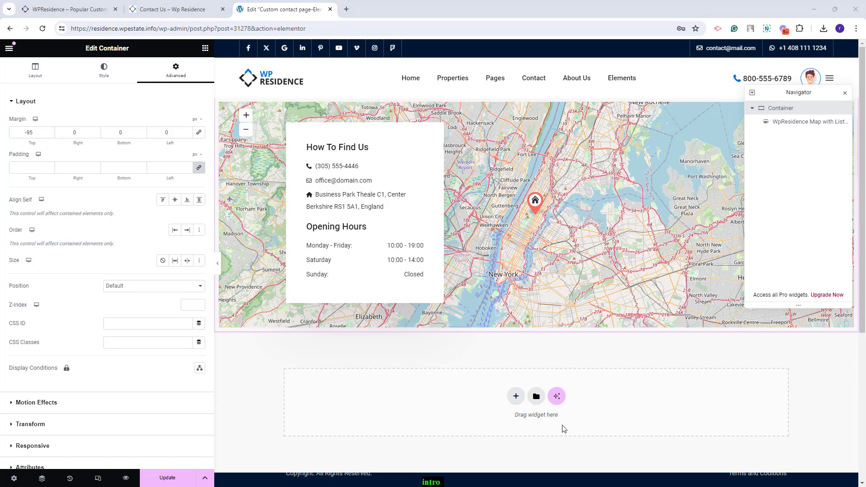
click(517, 396)
Insert a two-column Flexbox container below the map
click(508, 424)
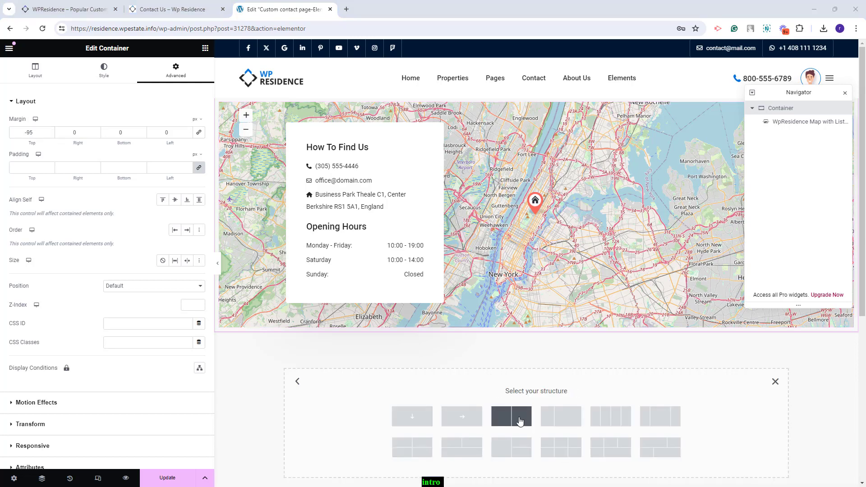
click(520, 421)
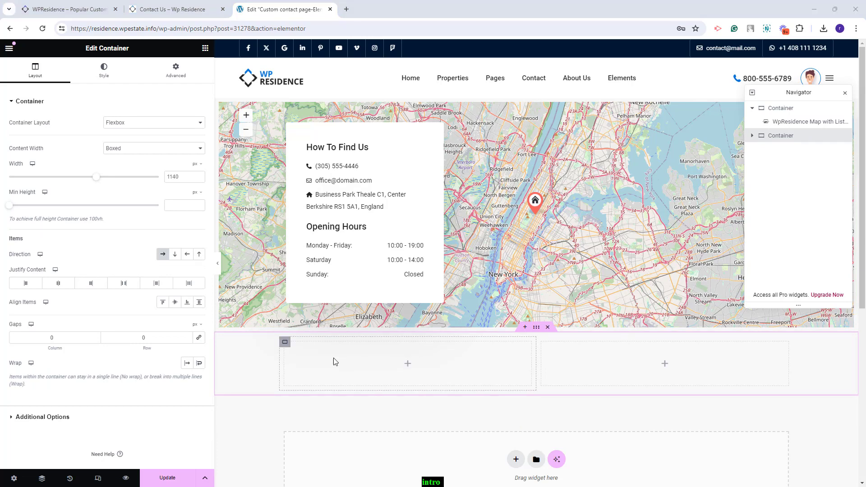
click(666, 368)
text(headin)
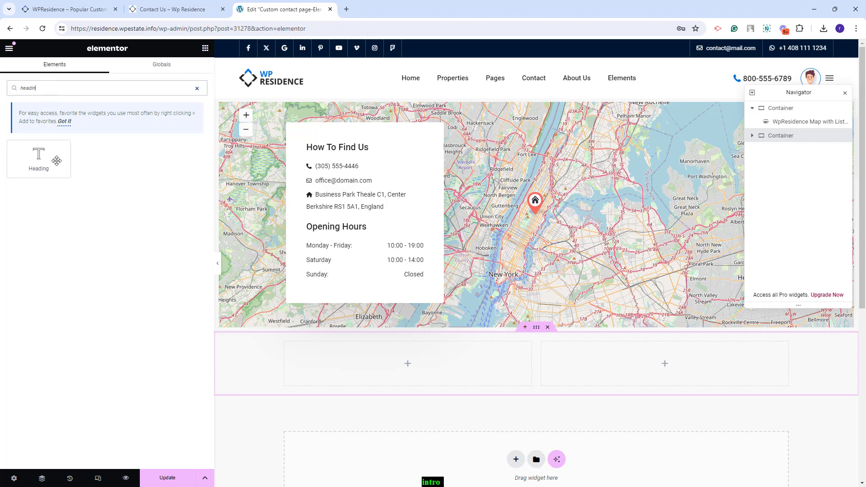
Place a left-aligned Wp Estate heading with dark text in the left column
drag(38, 156, 408, 357)
click(105, 71)
click(163, 123)
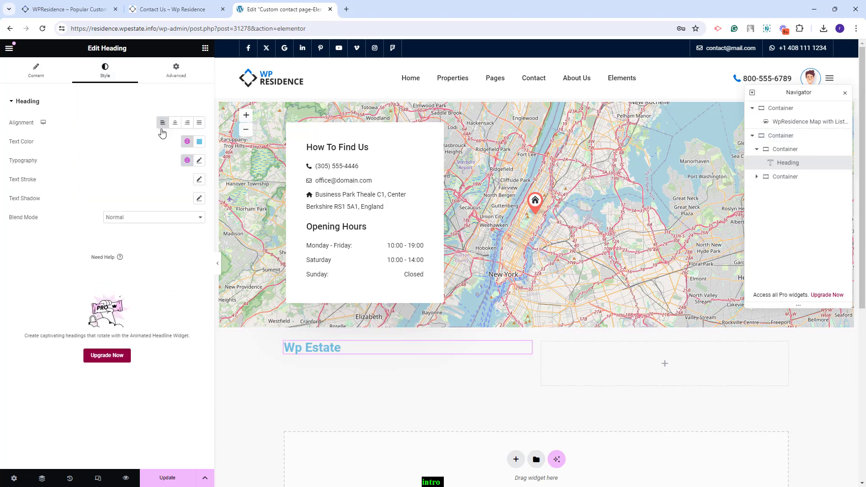
click(199, 142)
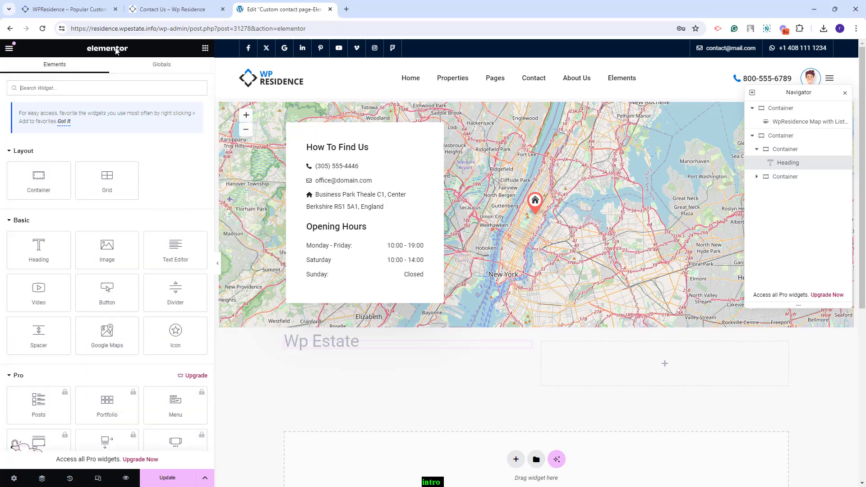
click(58, 87)
text(text)
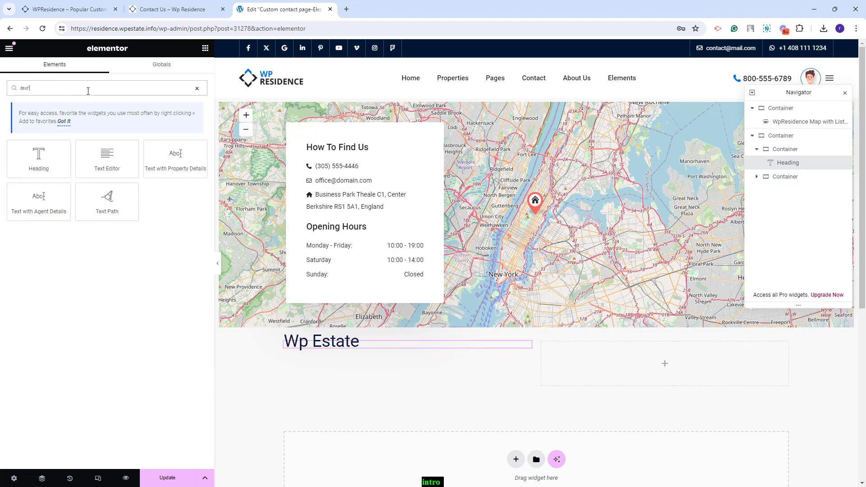
text( editin)
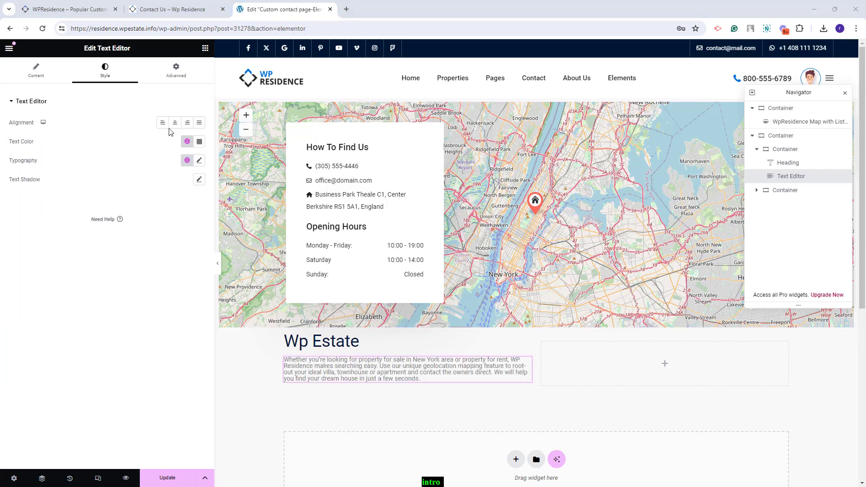
Left-align the property-search paragraph and give it a custom width of 95.168%
click(163, 123)
click(175, 72)
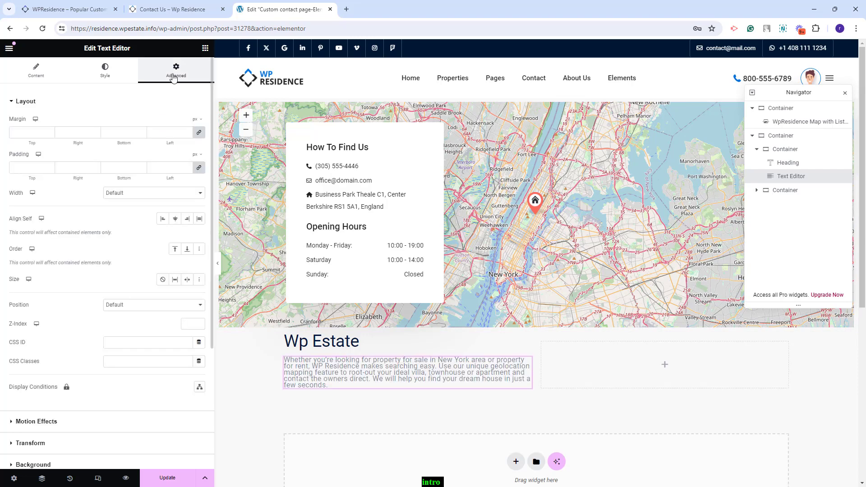
click(131, 192)
click(124, 224)
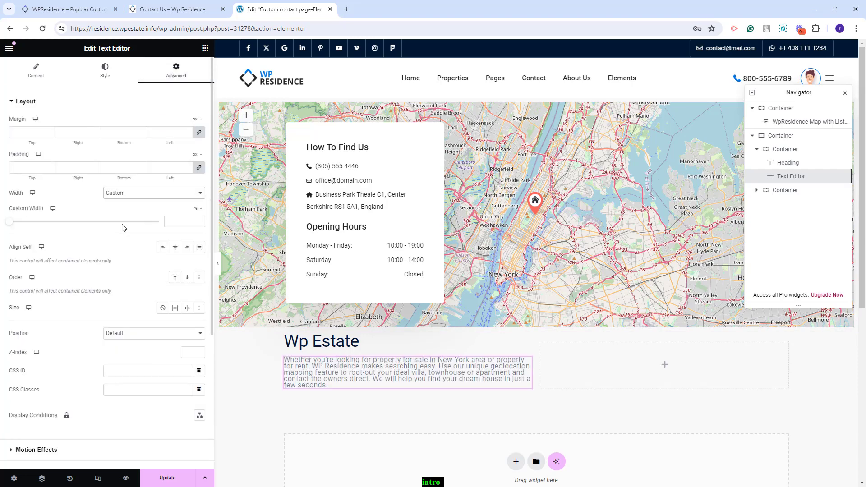
click(179, 223)
click(151, 222)
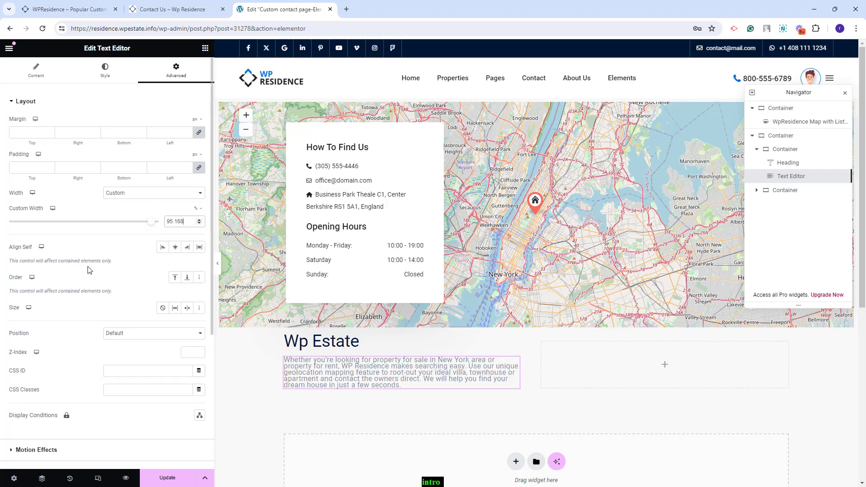
scroll(404, 359, down, 2)
click(403, 360)
click(58, 89)
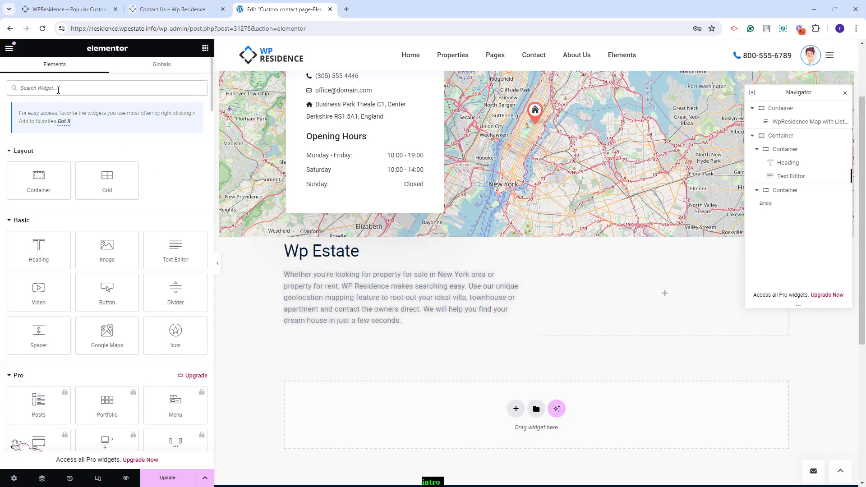
Add an icon box under the paragraph with a phone icon, title 'Phone' and the phone number
text(icon)
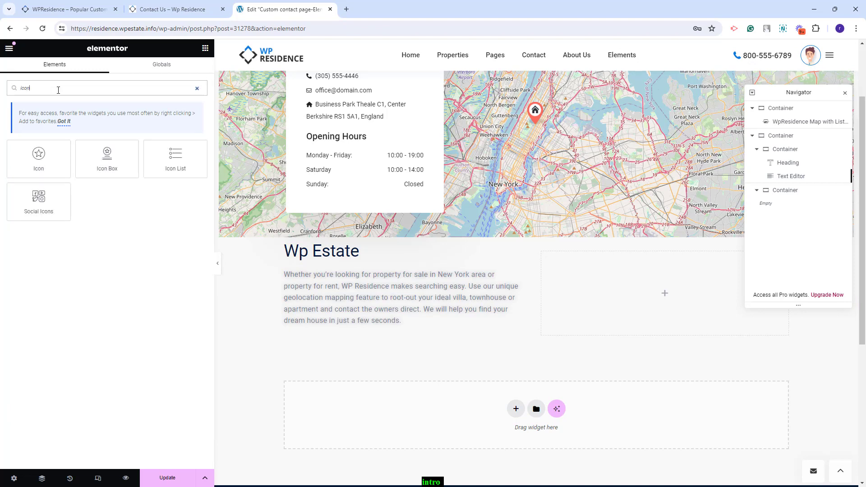
drag(107, 157, 366, 321)
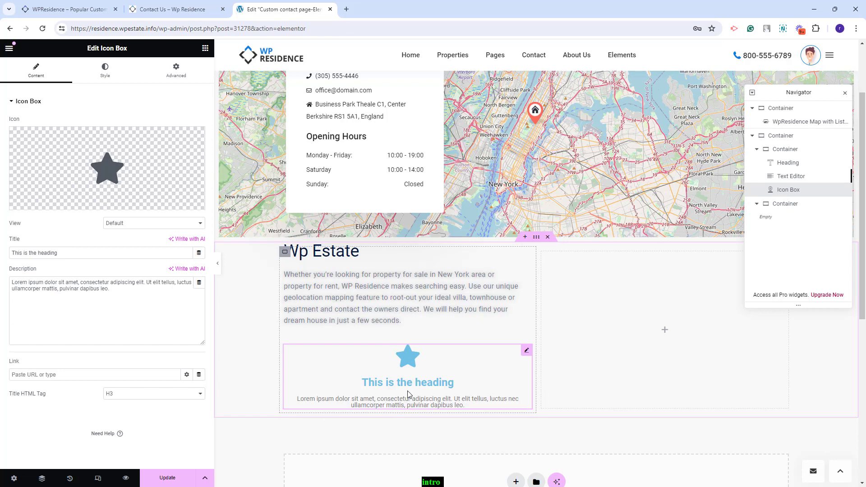
click(93, 213)
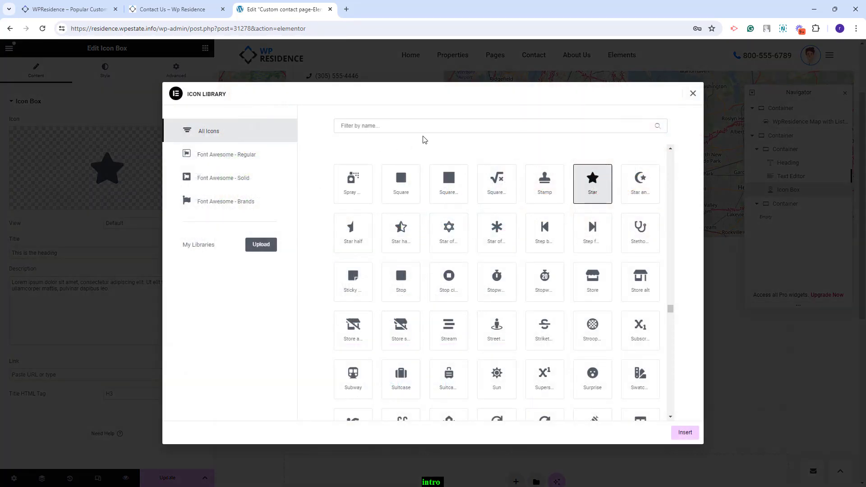
double_click(544, 329)
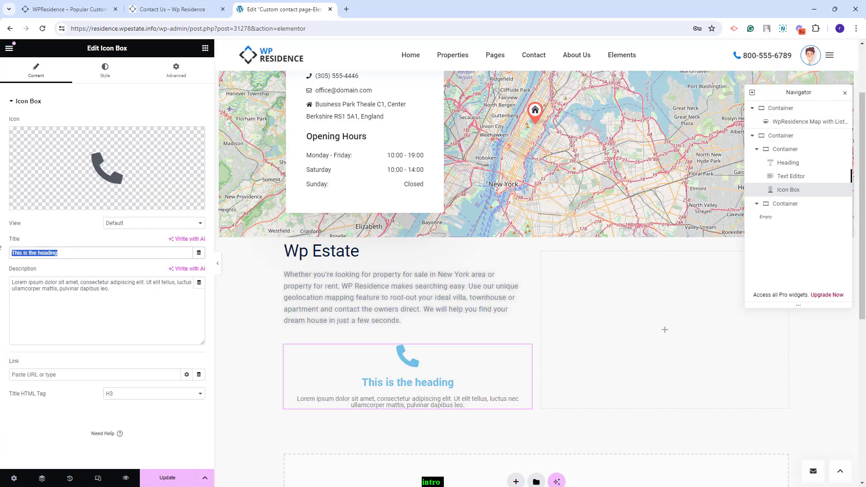
text(Phone)
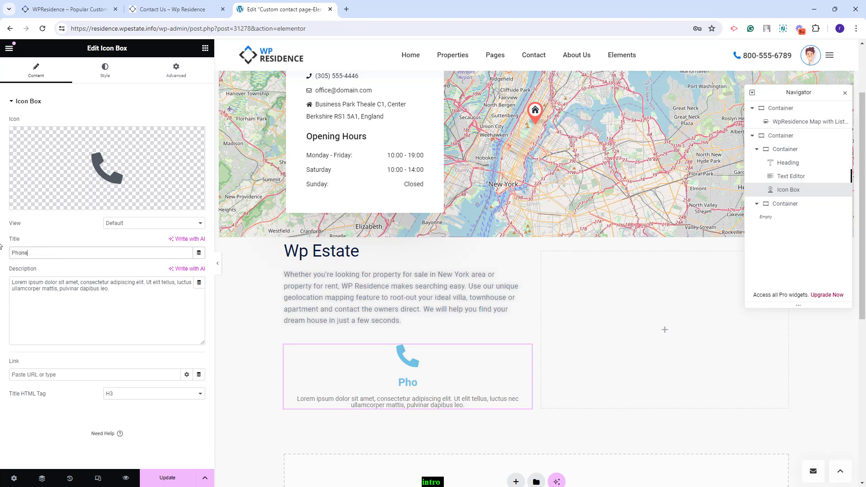
drag(121, 290, 6, 282)
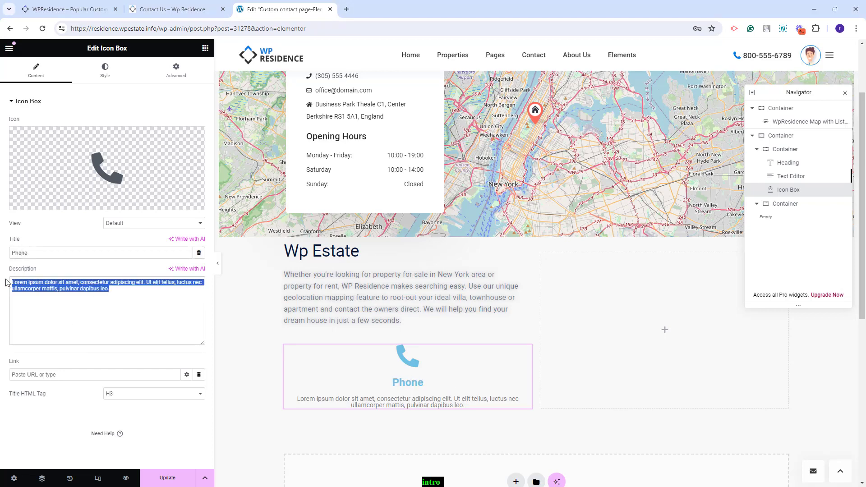
key(ctrl+v)
Style the Phone box with a dark icon colour, a title size of 16 and dark description text
click(105, 71)
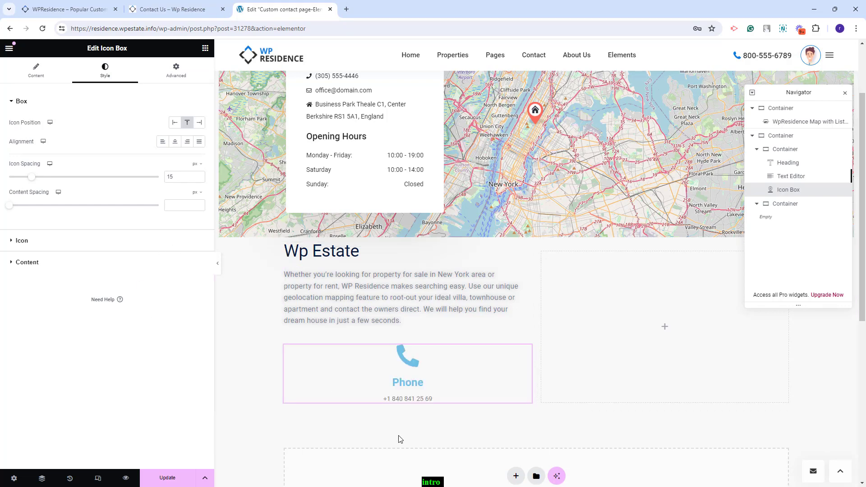
click(182, 240)
click(199, 163)
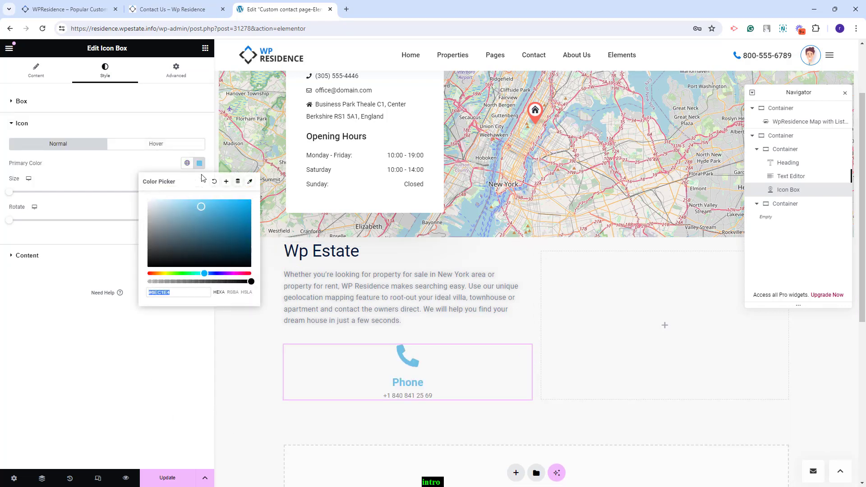
click(180, 255)
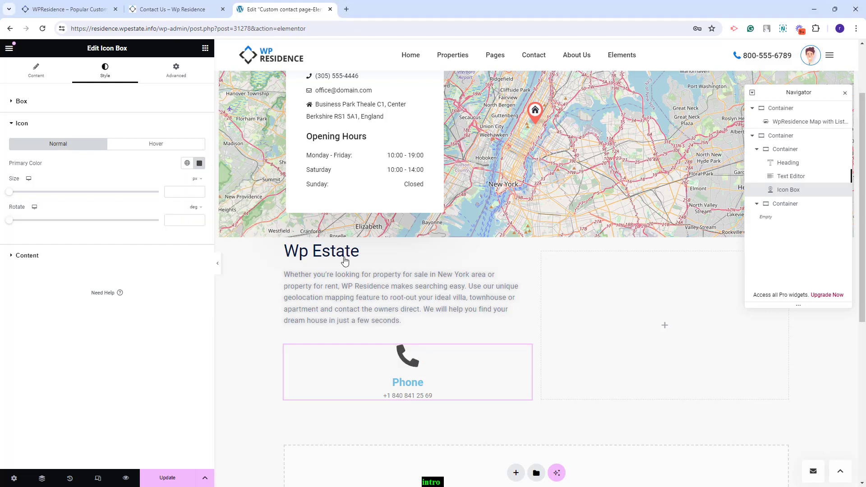
click(178, 255)
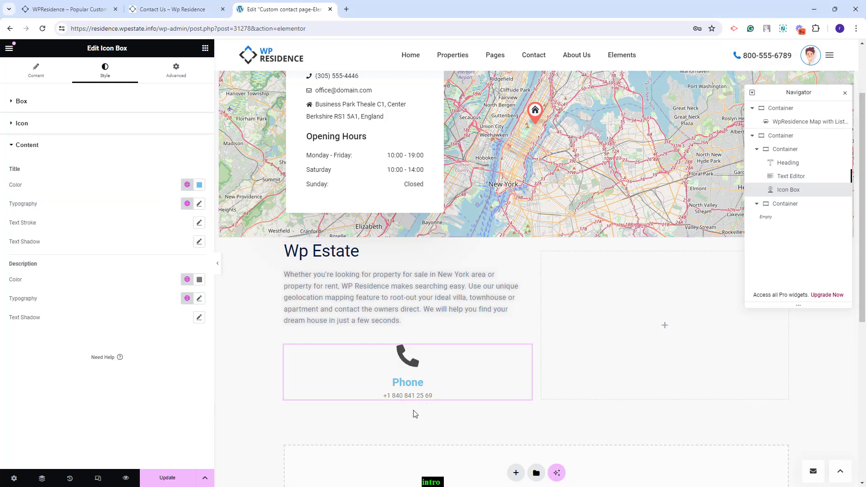
click(199, 298)
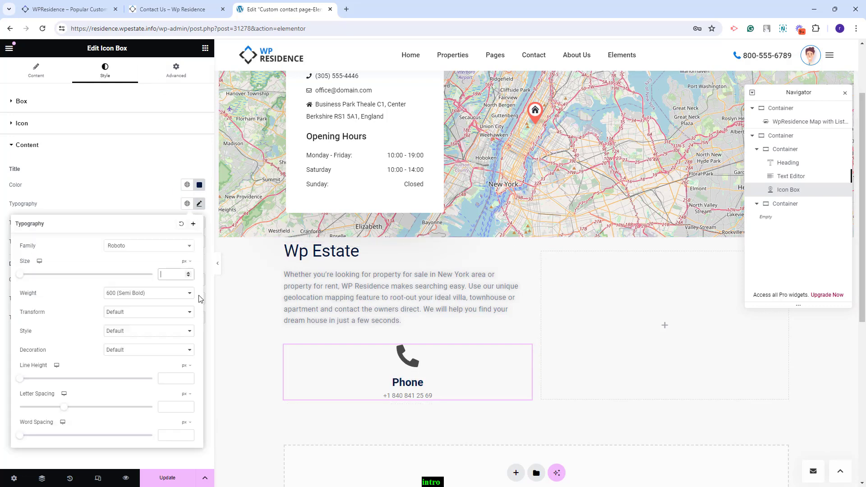
text(16)
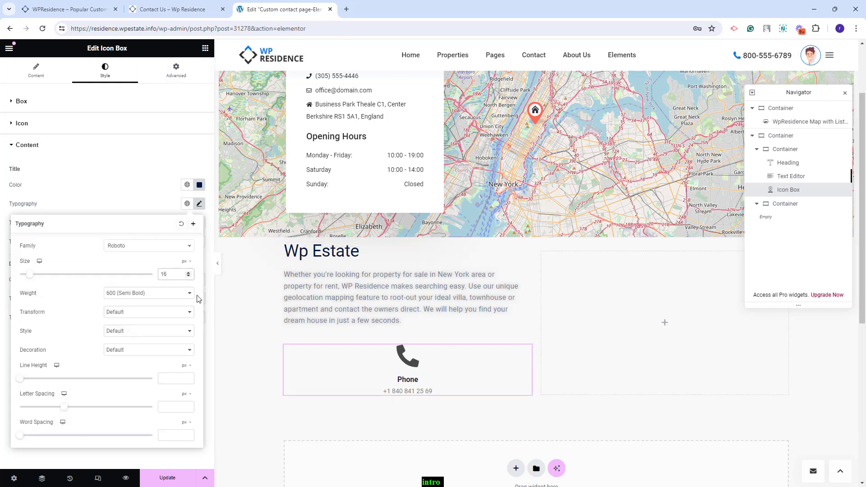
click(199, 280)
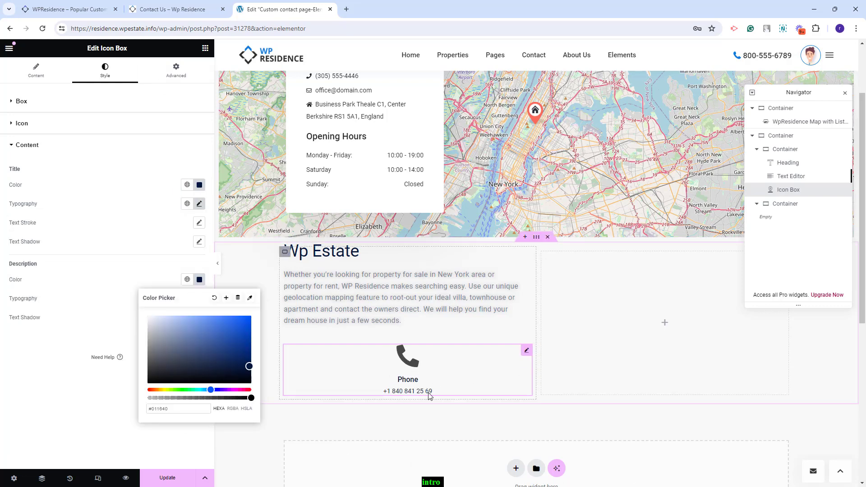
Align the Phone box to the column start and place its icon left of the text
click(175, 71)
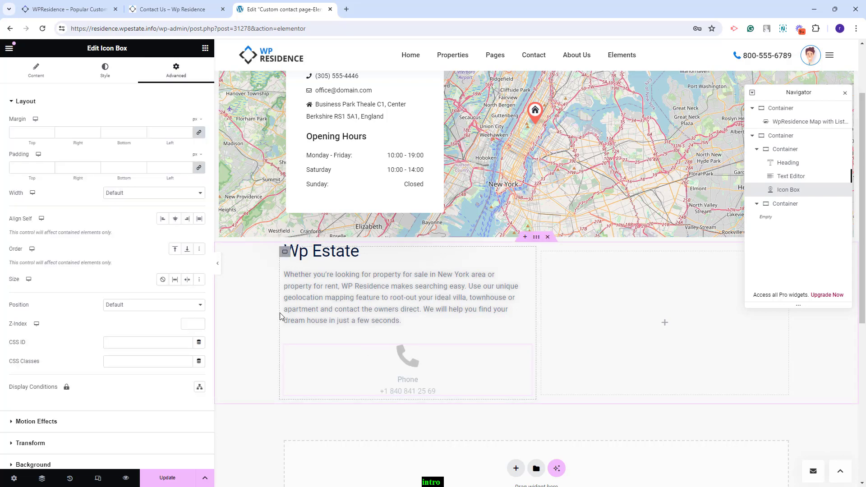
click(163, 221)
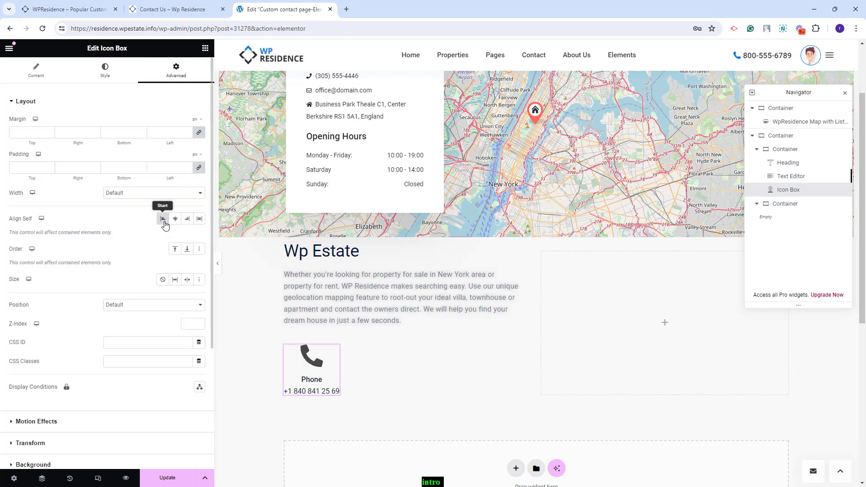
click(105, 71)
click(174, 122)
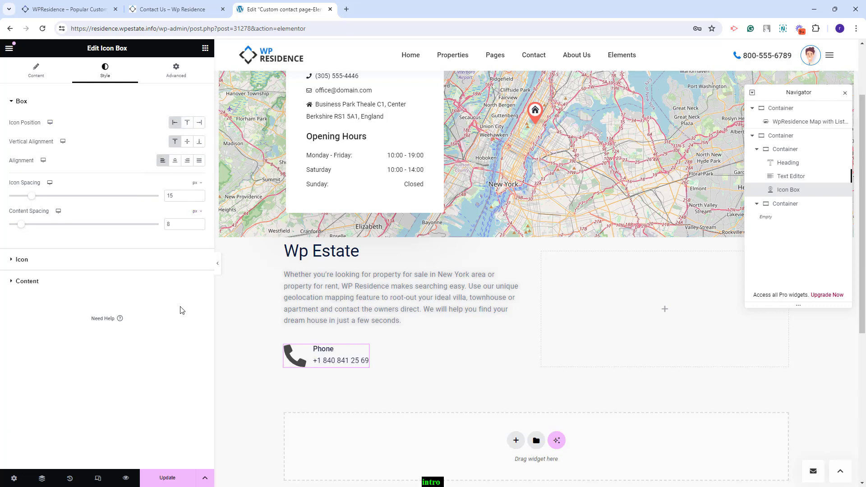
Duplicate the Phone box into an Email box with an envelope icon and the e-mail address
right_click(799, 191)
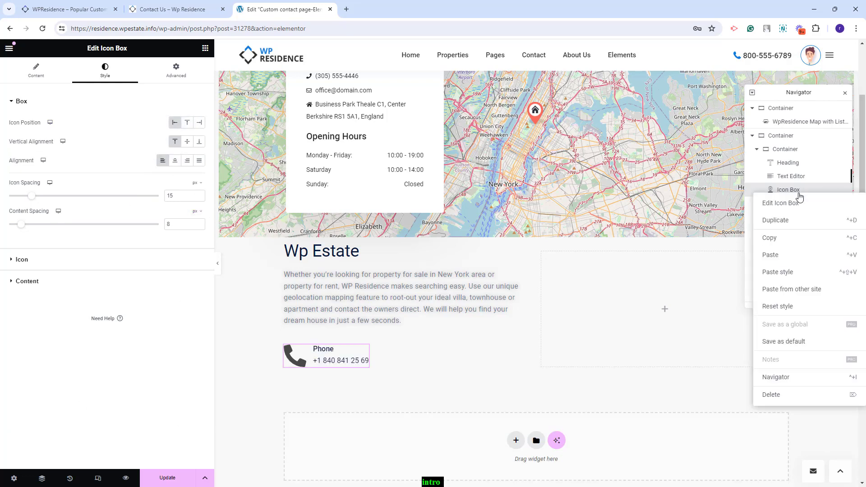
click(795, 221)
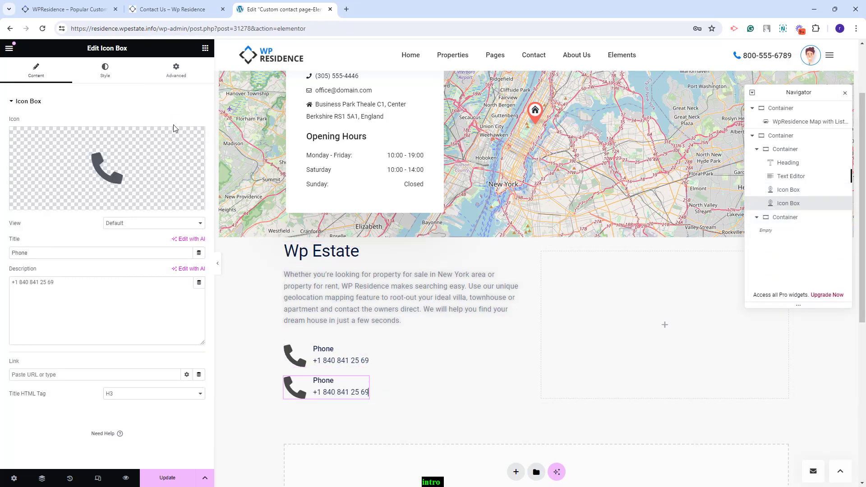
click(162, 205)
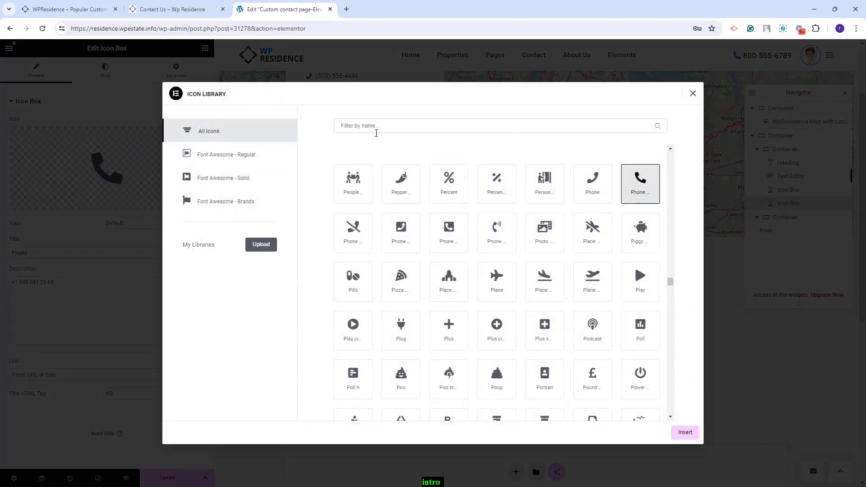
text(envel)
double_click(353, 178)
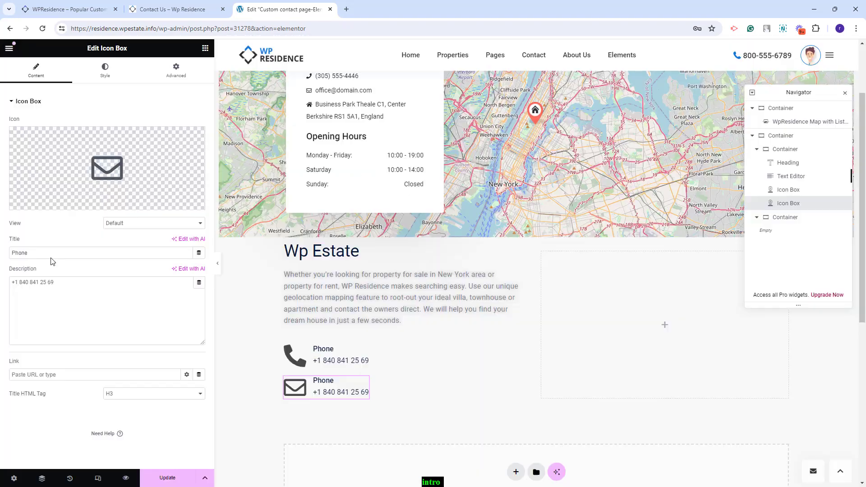
double_click(19, 252)
text(Email)
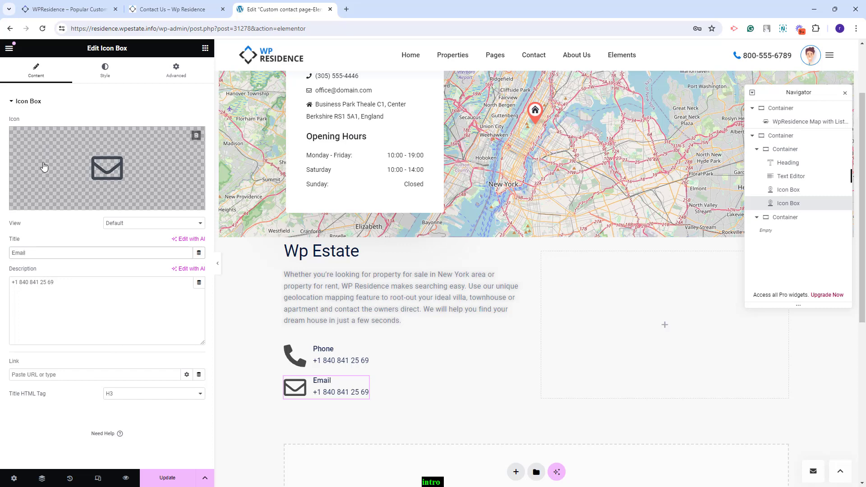
click(94, 333)
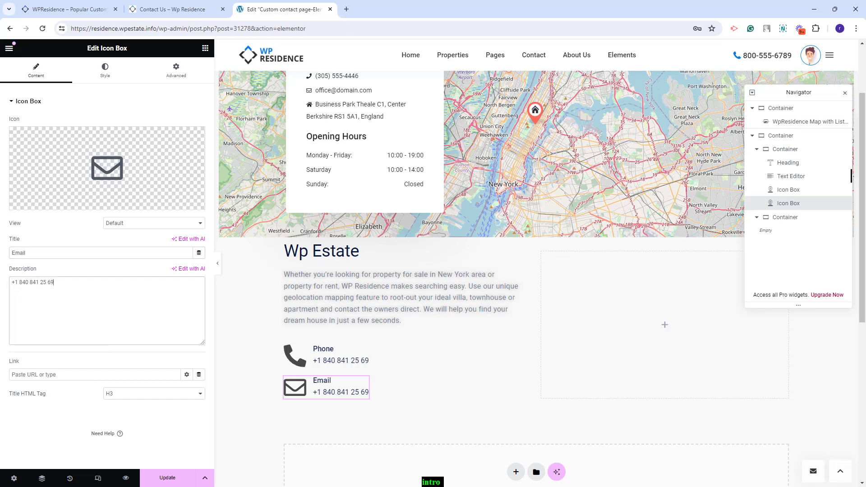
key(ctrl+a)
key(ctrl+v)
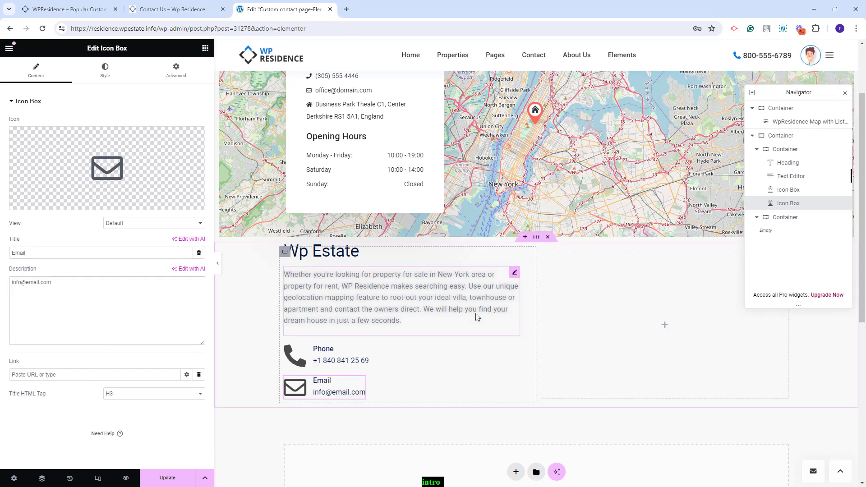
Duplicate the Email box into an 'Office Address' box with a map icon and the office street address
right_click(786, 203)
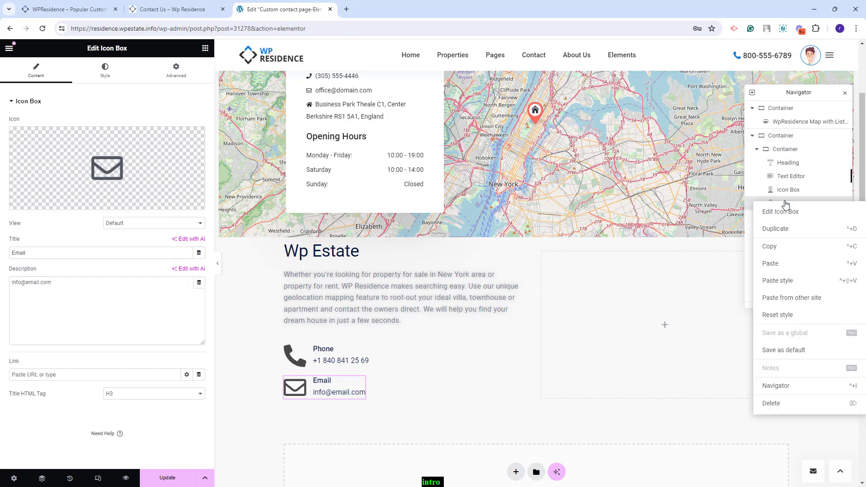
click(772, 264)
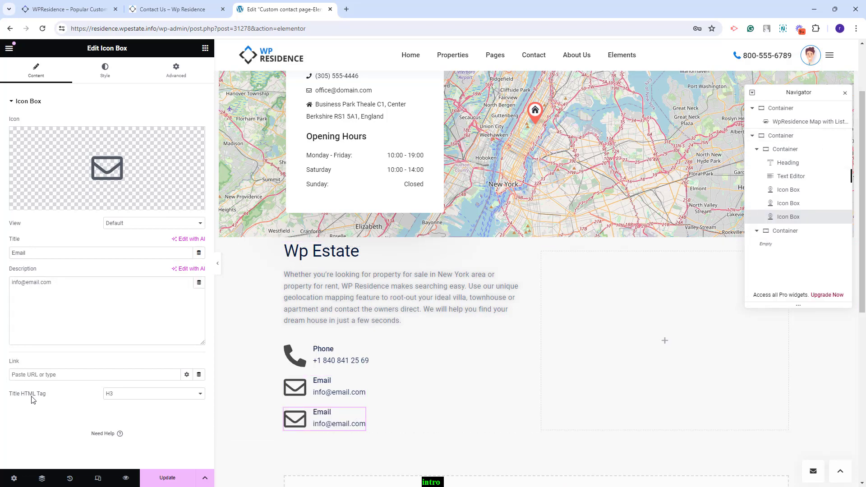
click(58, 202)
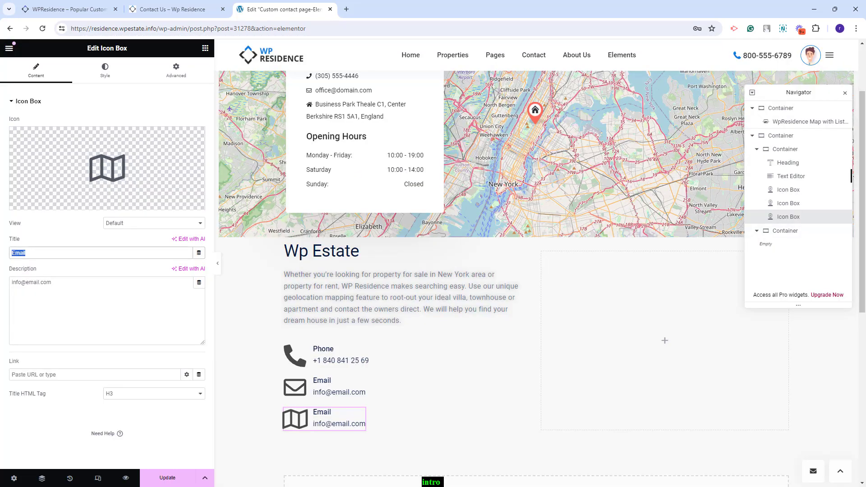
text(Office Address)
click(67, 298)
text(785 15h Street, Office 478 Denver, De 81566)
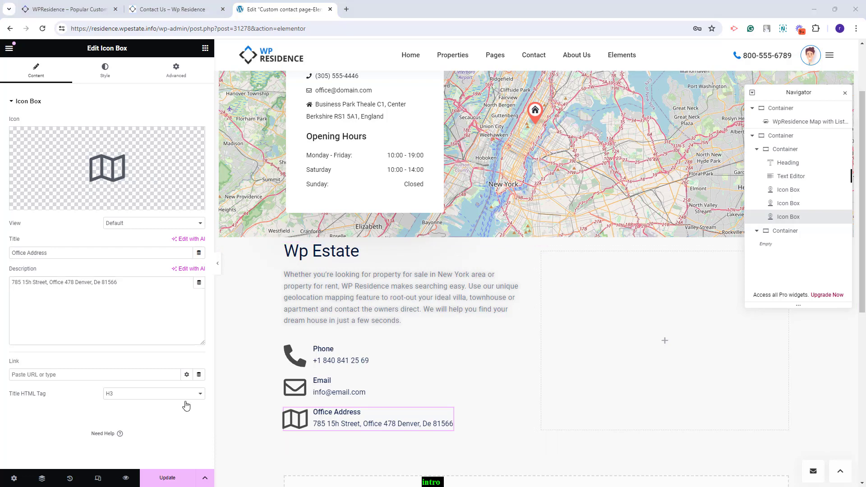
Place a Contact Form Builder widget in the empty right column
click(205, 48)
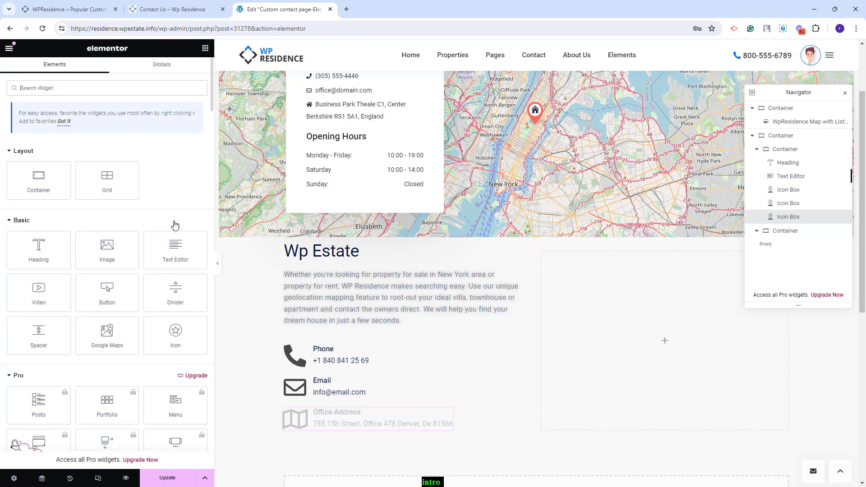
click(77, 87)
text(contact)
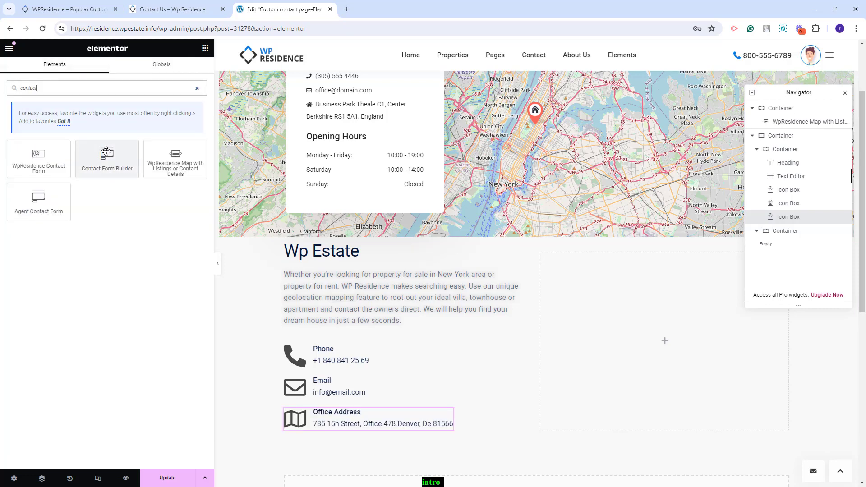
drag(107, 153, 649, 332)
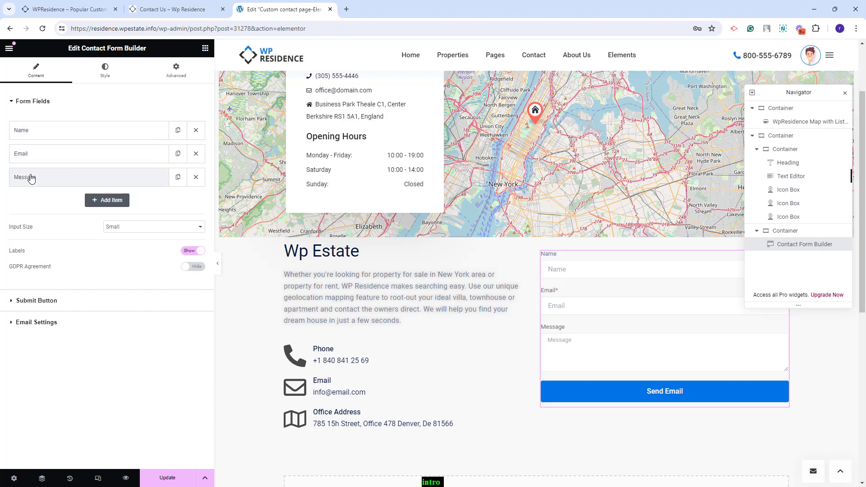
Add an optional half-width 'Last Name' field with 'Last Name' placeholder, right below Name
click(107, 200)
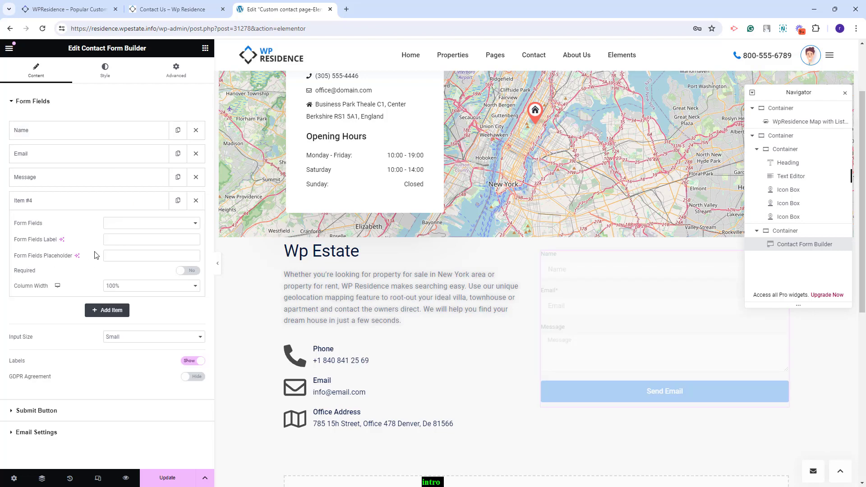
click(119, 224)
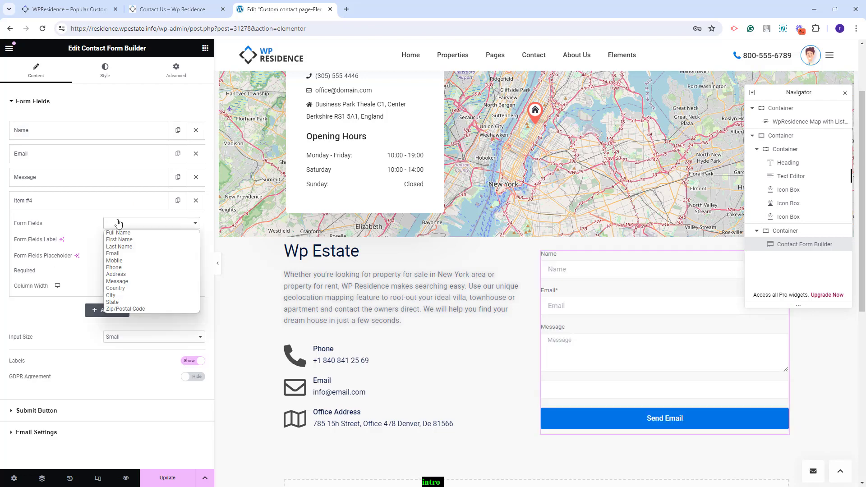
click(137, 251)
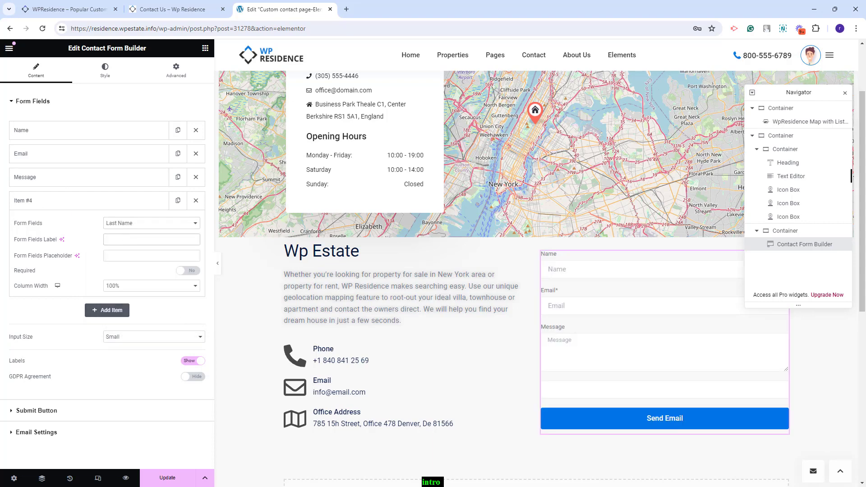
click(116, 239)
text(Last Name)
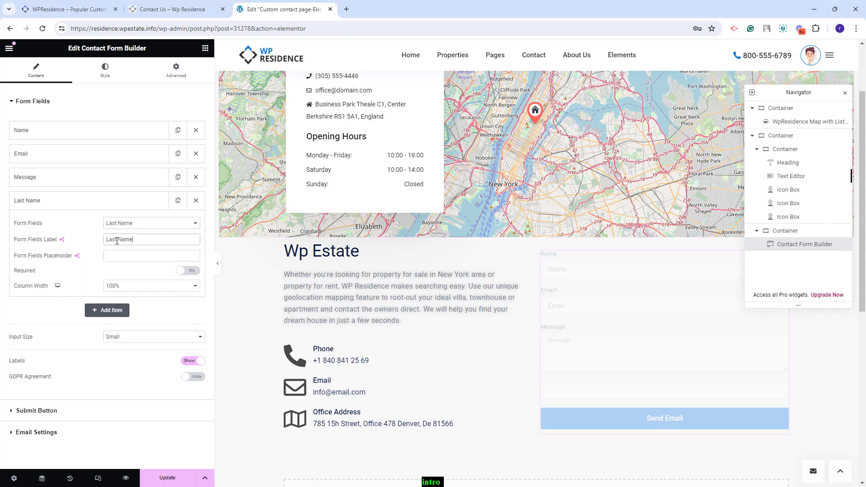
click(119, 256)
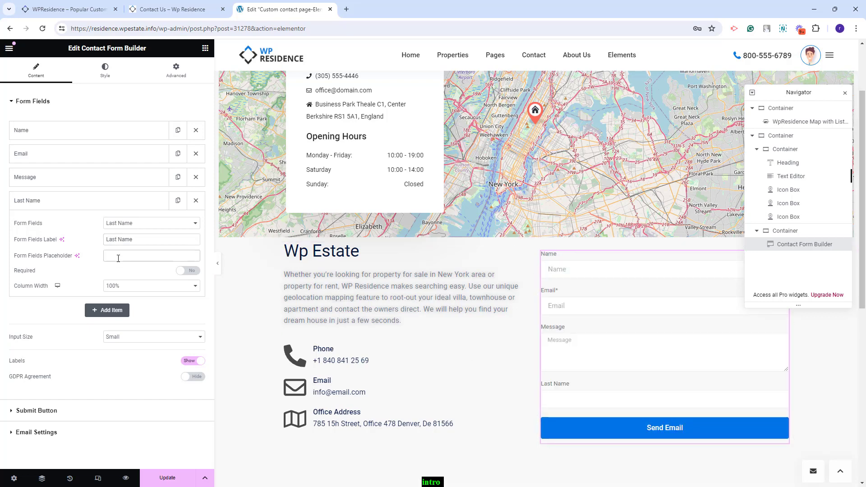
text(Last Name)
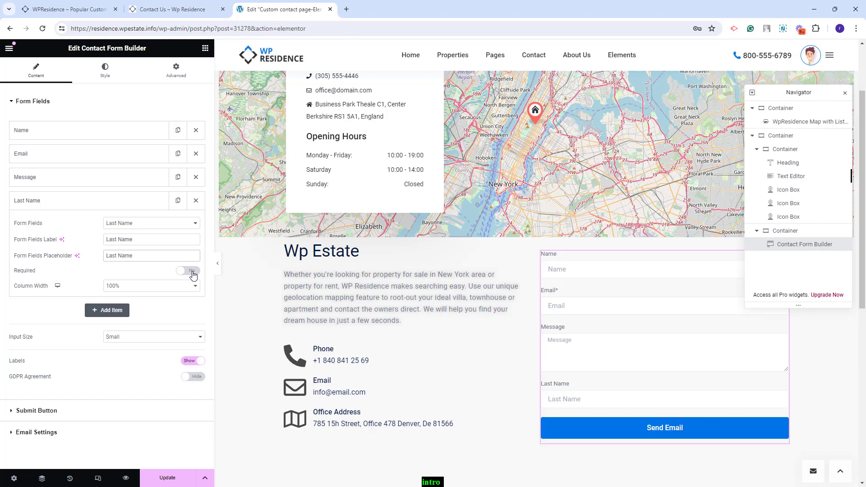
click(193, 273)
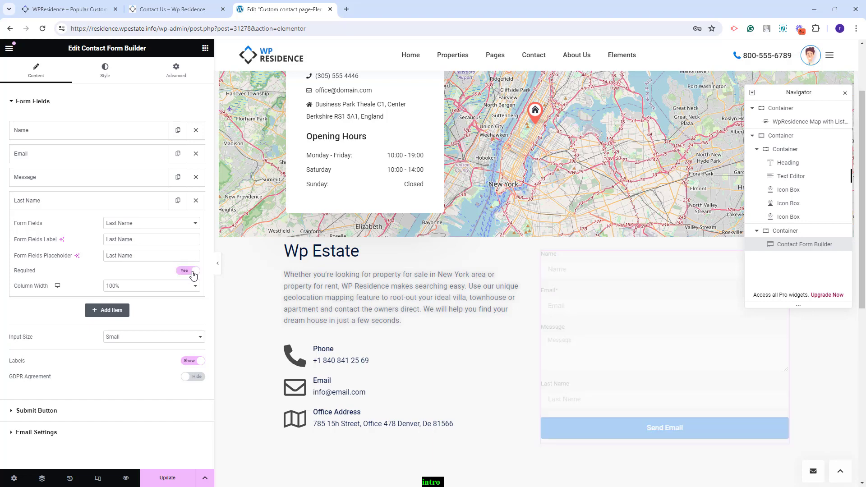
click(193, 273)
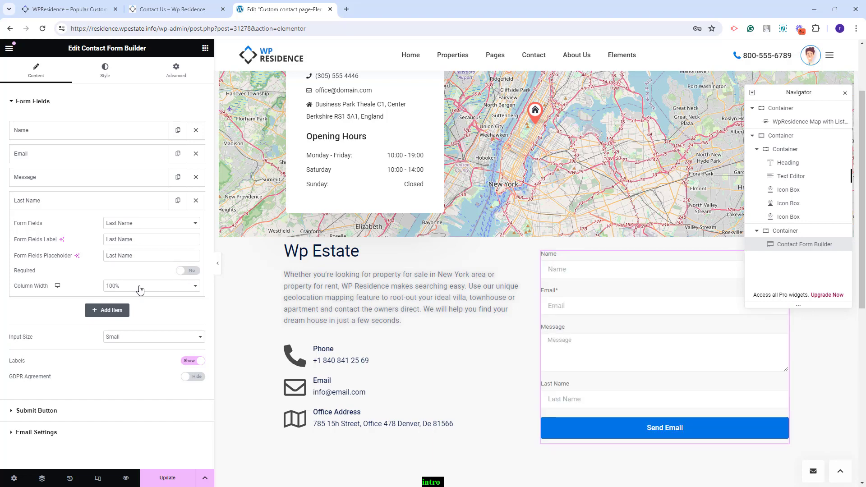
click(120, 288)
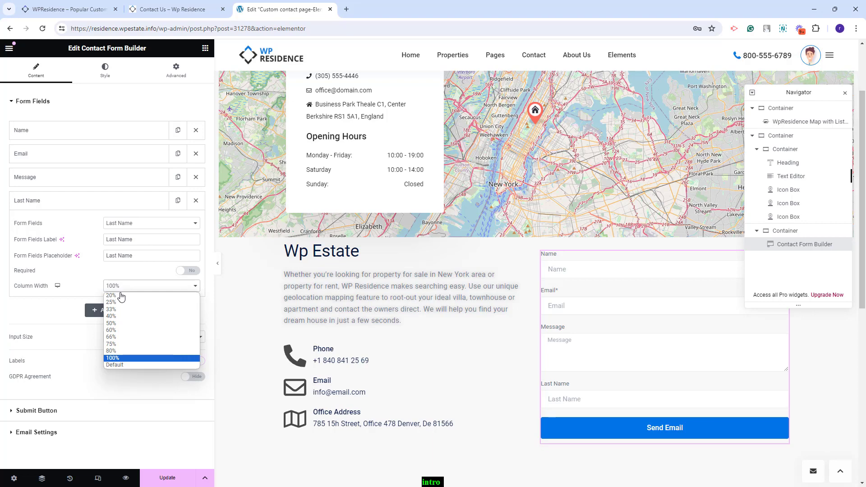
click(120, 324)
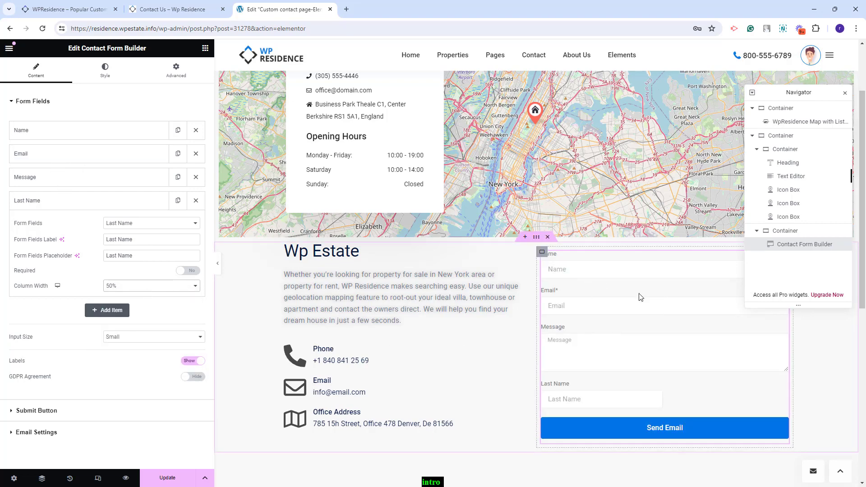
drag(81, 200, 68, 150)
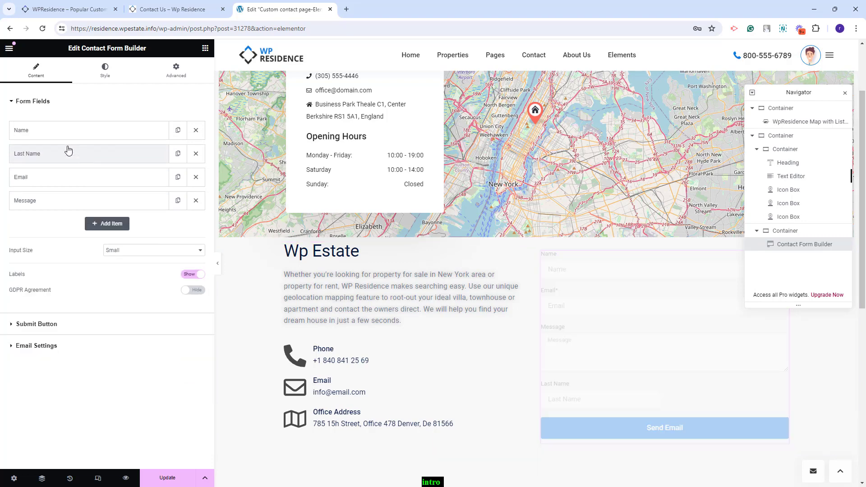
Set the Name and Email fields to 50% width
click(27, 133)
click(127, 216)
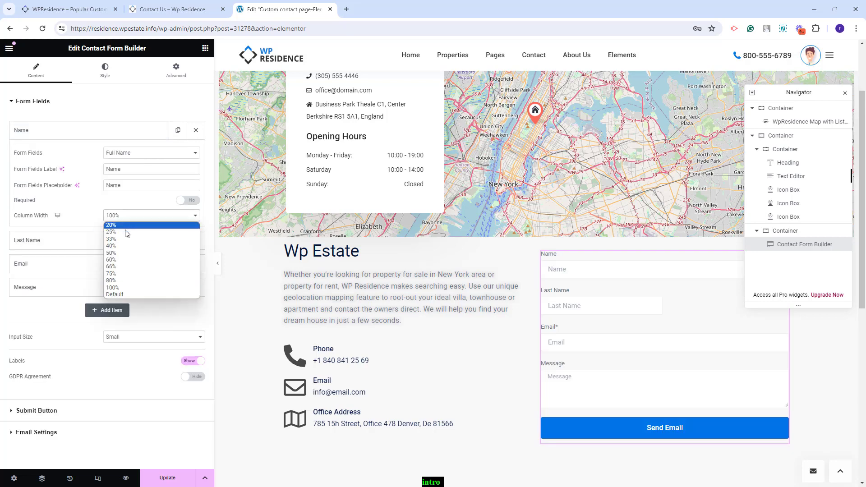
click(124, 254)
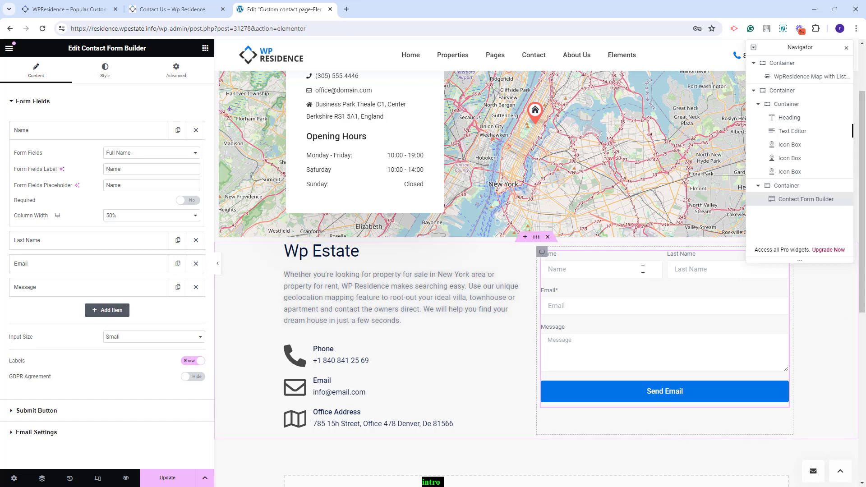
click(90, 264)
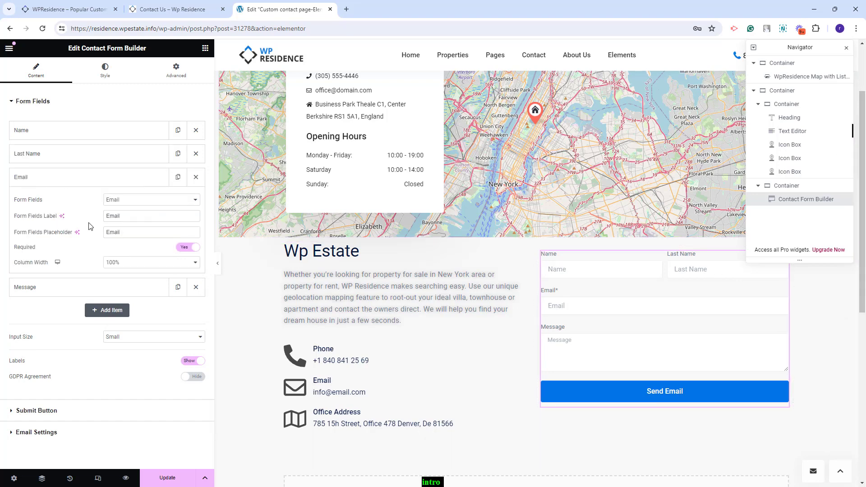
click(120, 262)
click(120, 301)
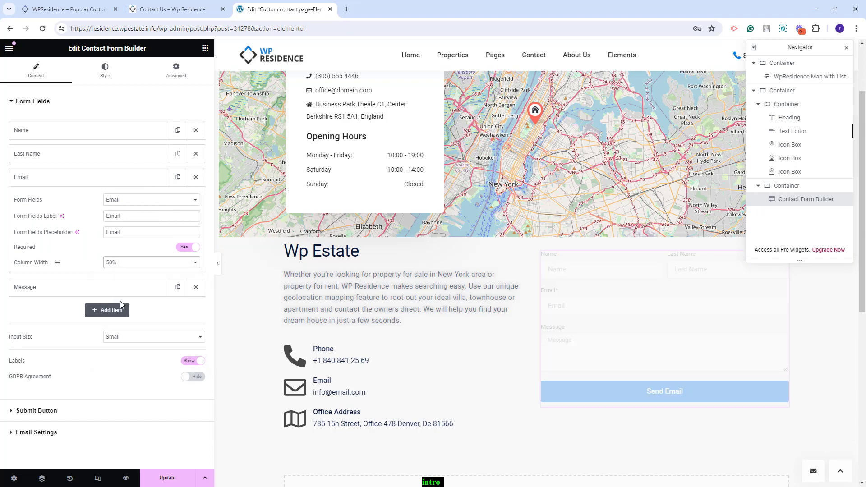
click(57, 182)
Add a half-width Phone field labelled 'Mobile' with placeholder 'Type your phone number', above Message
click(107, 224)
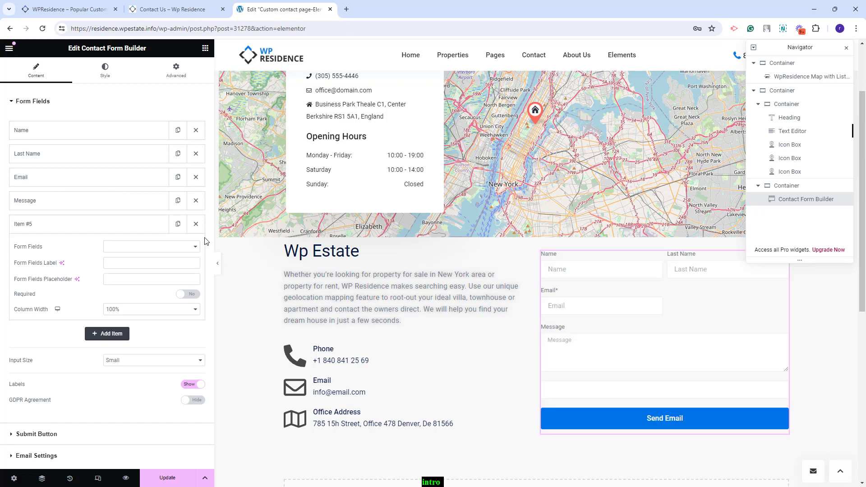
click(144, 248)
click(140, 286)
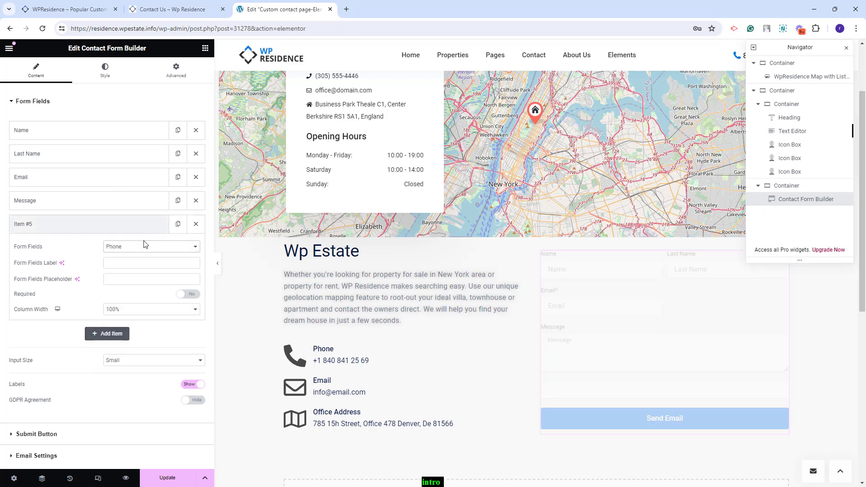
text(Mobile)
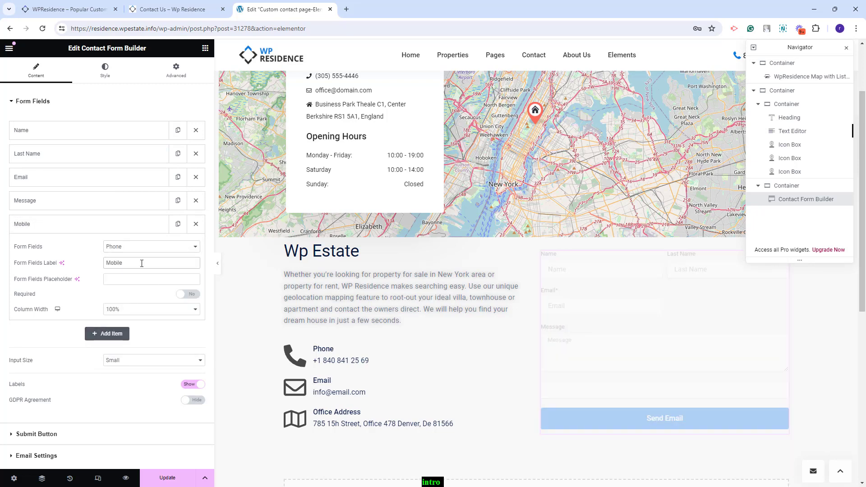
click(126, 280)
text(T)
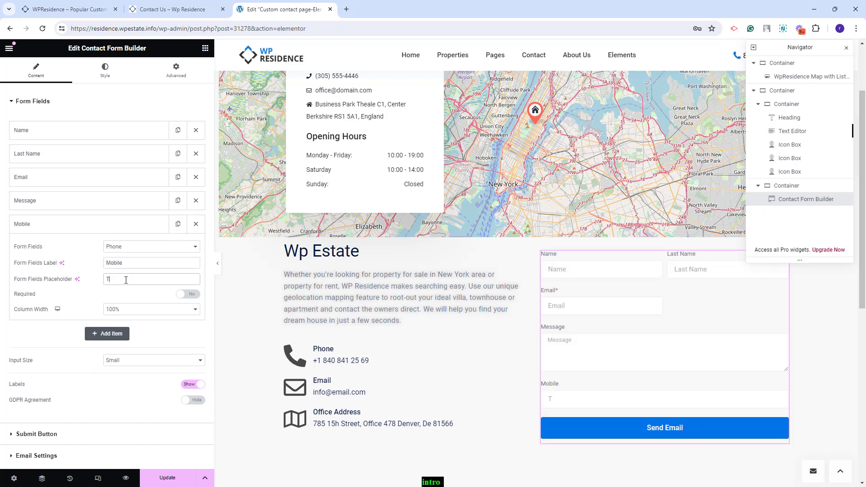
text(ype )
text(y)
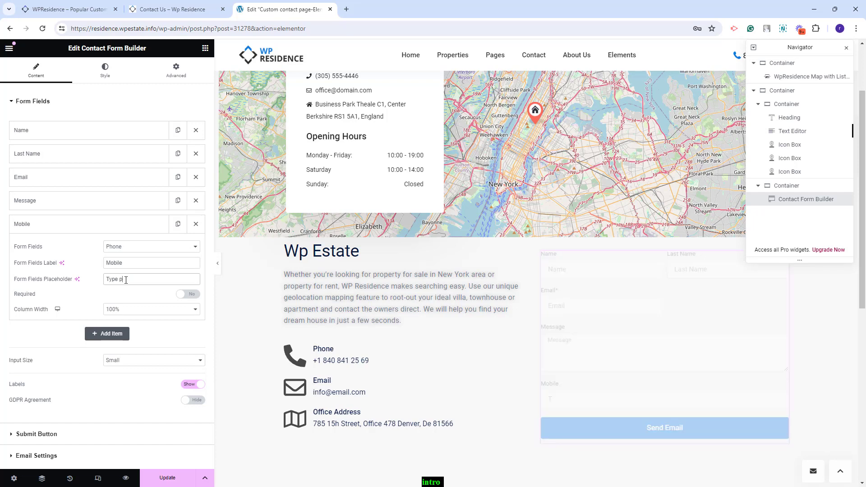
text(our phone number)
click(151, 309)
click(122, 354)
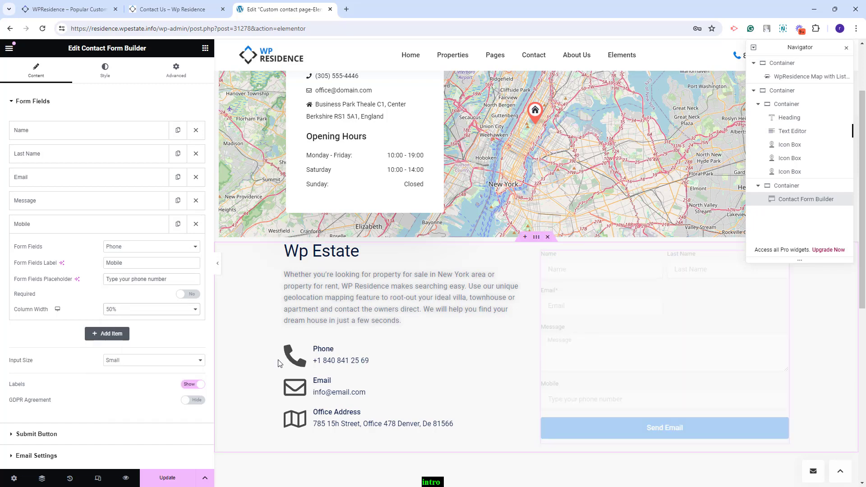
drag(70, 228, 69, 202)
click(69, 203)
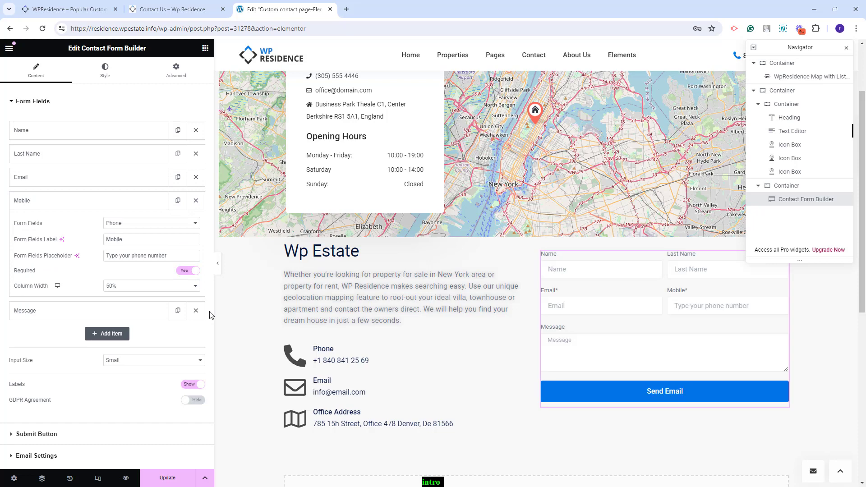
Add half-width City and State fields and move them below Mobile, above Message
click(111, 335)
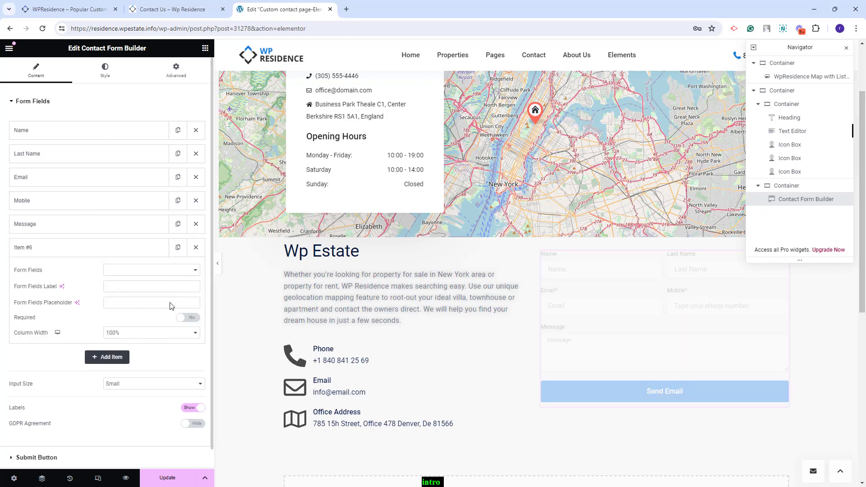
click(150, 270)
click(118, 351)
click(149, 333)
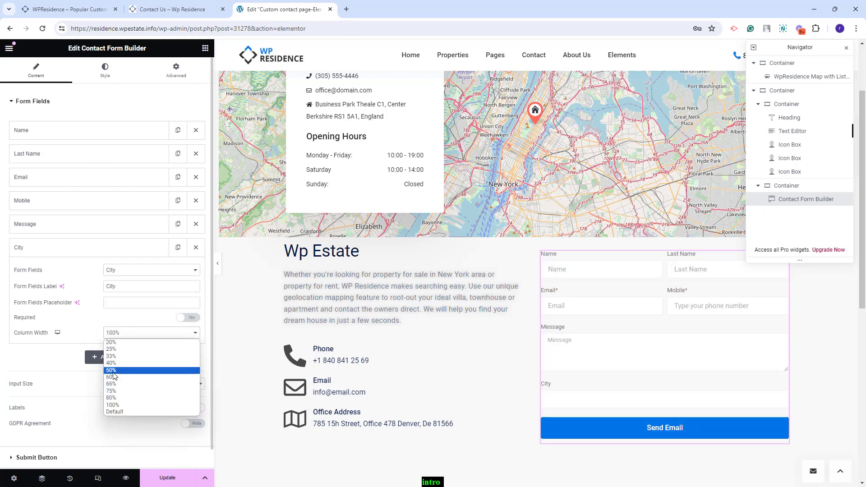
click(129, 376)
click(78, 251)
click(106, 270)
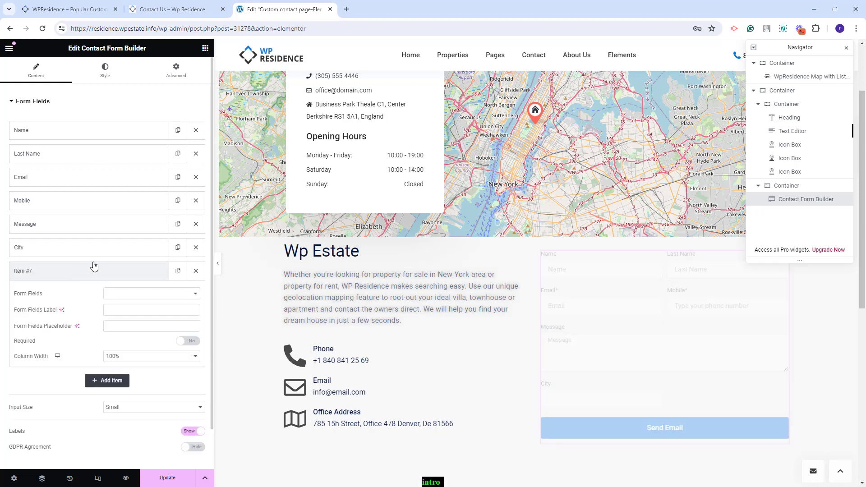
click(122, 294)
click(112, 372)
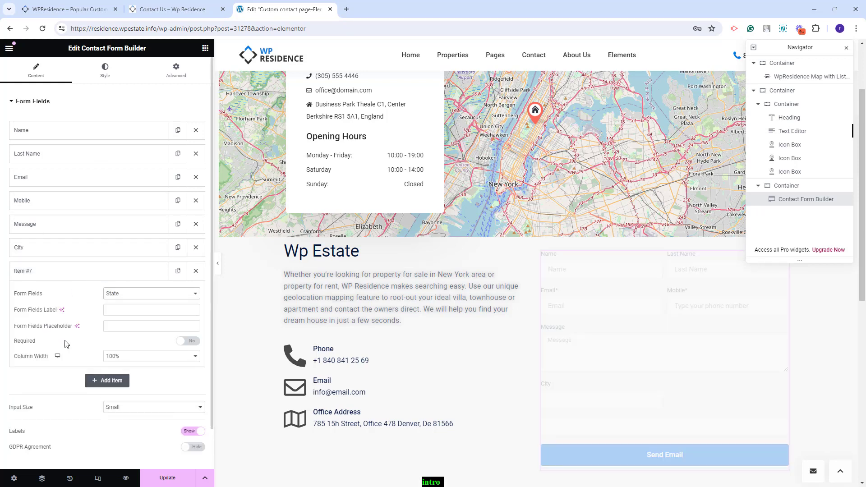
click(65, 247)
drag(66, 247, 29, 227)
drag(28, 271, 32, 247)
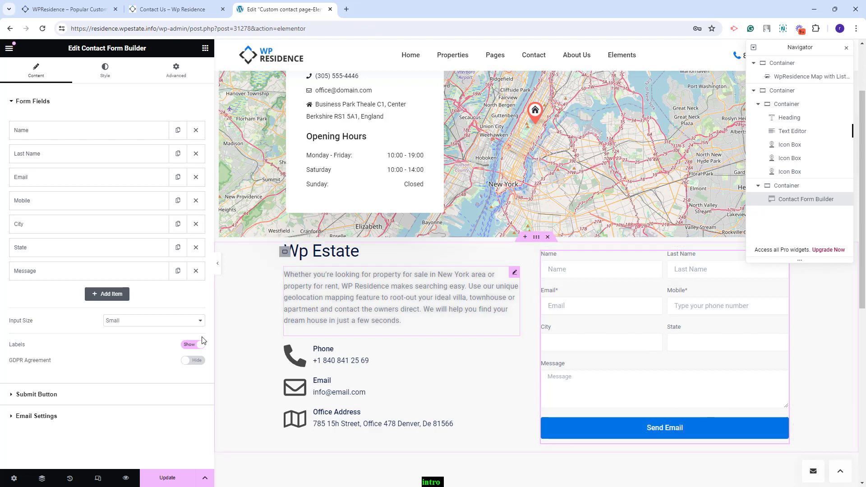
Make the form inputs Extra Small and keep the GDPR consent checkbox hidden
click(118, 321)
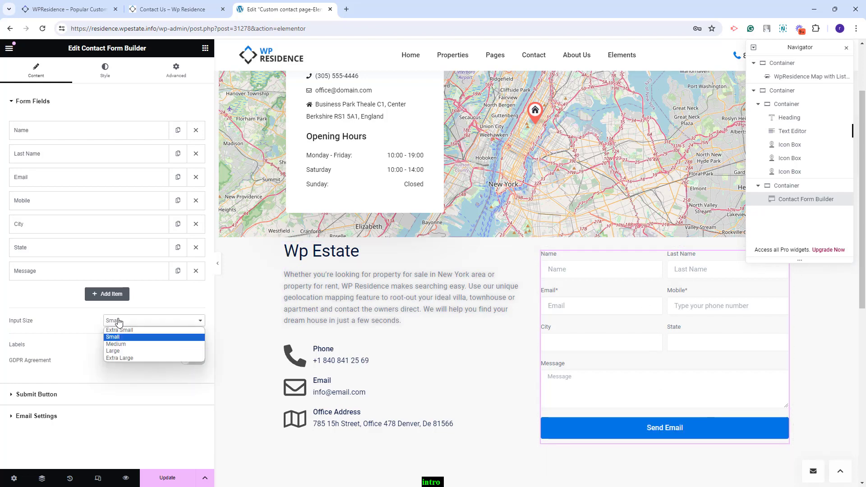
click(118, 332)
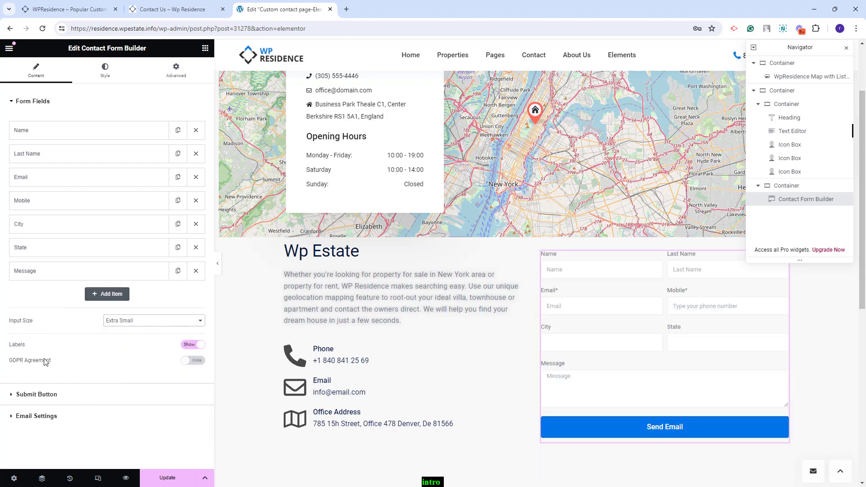
click(191, 363)
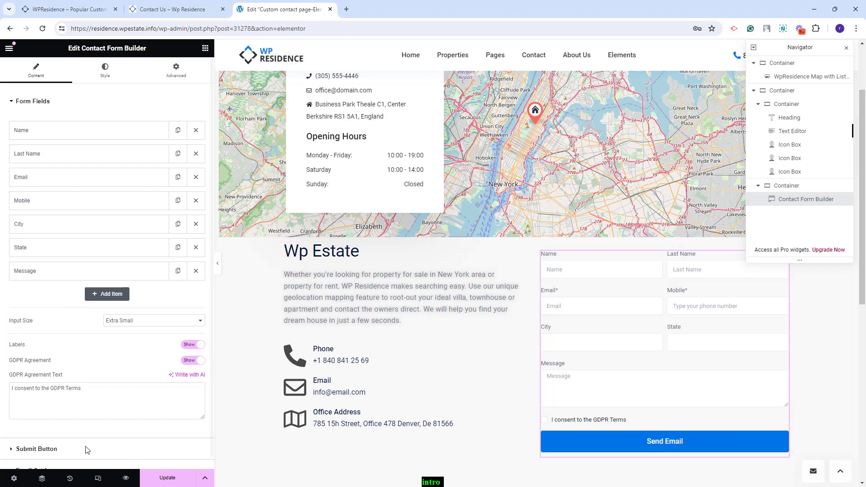
click(193, 360)
click(54, 400)
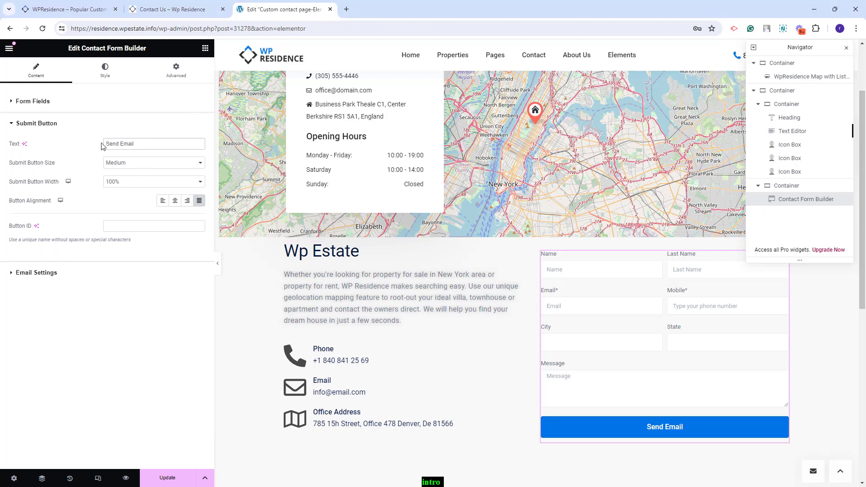
Keep the Send Email button at Medium size with 50% width, and review the recipient and subject settings
click(152, 163)
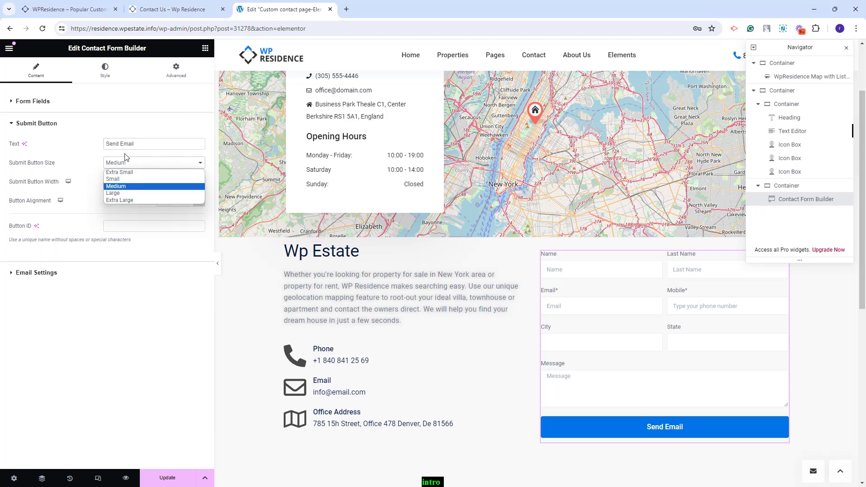
click(95, 209)
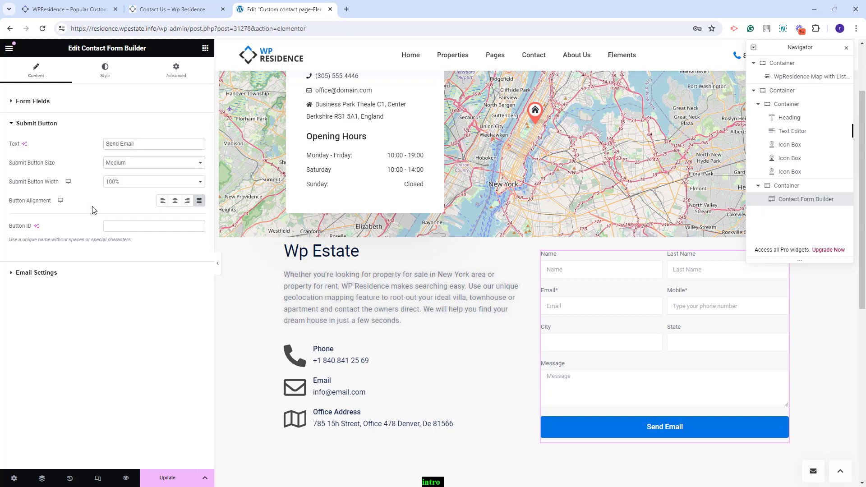
click(141, 185)
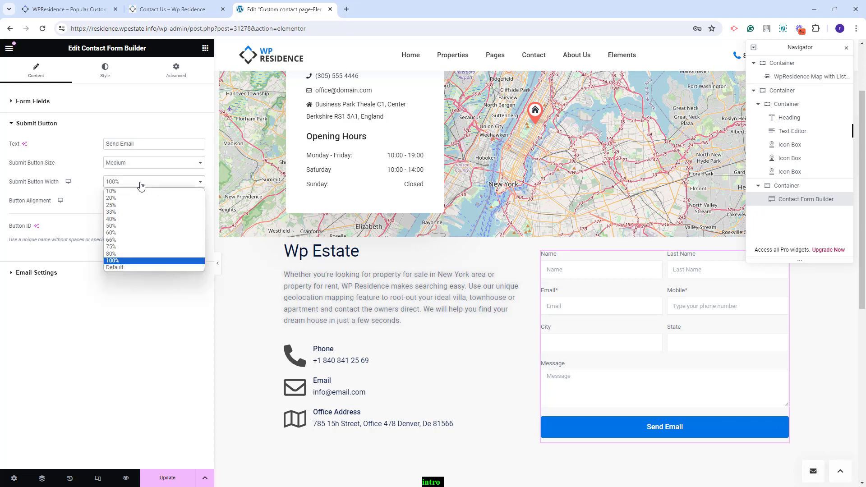
click(116, 225)
click(36, 272)
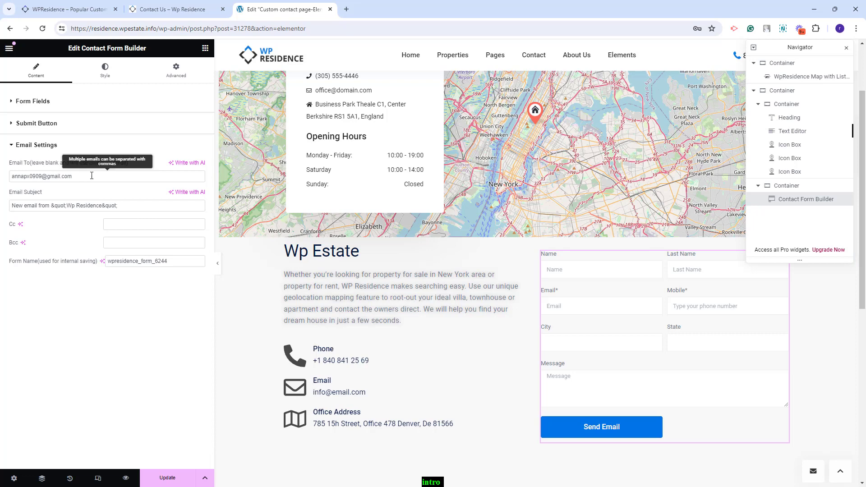
drag(72, 177, 2, 175)
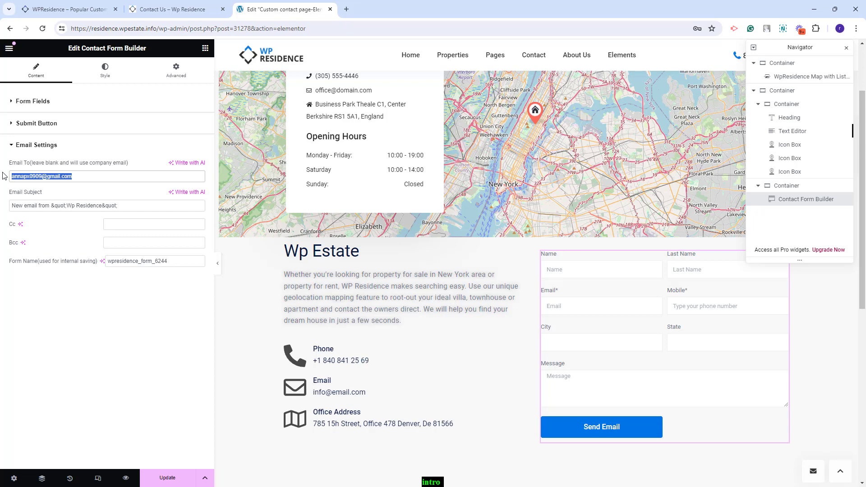
drag(136, 206, 4, 209)
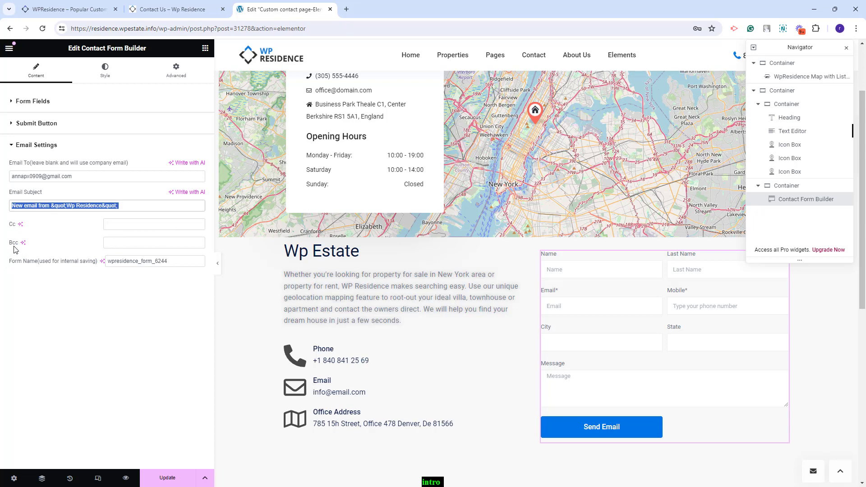
click(105, 71)
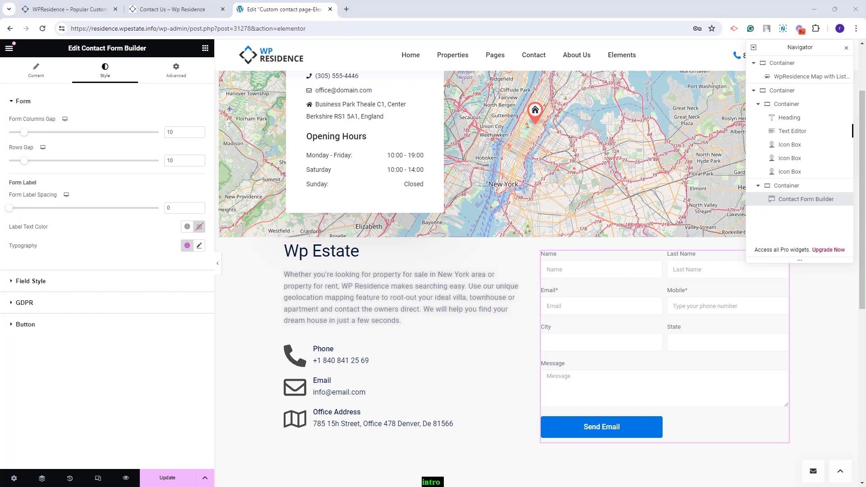
Give the form's label text and field text a dark colour, checking their typography settings
click(199, 226)
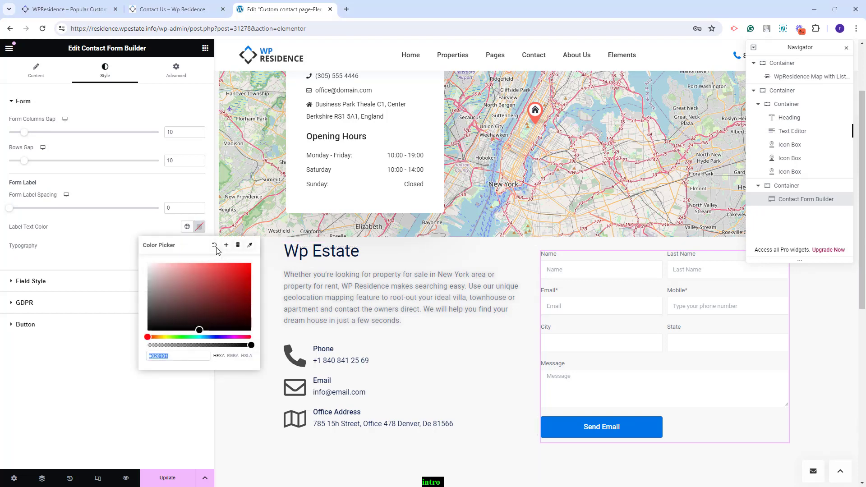
click(209, 307)
click(199, 245)
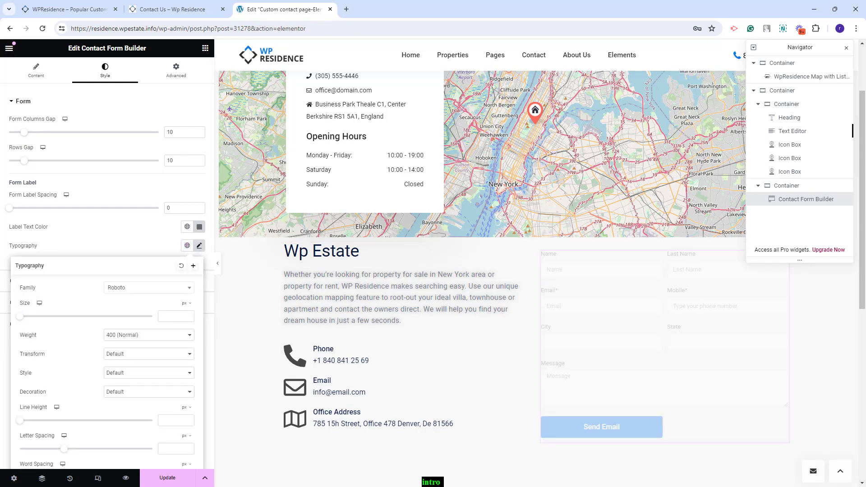
click(9, 280)
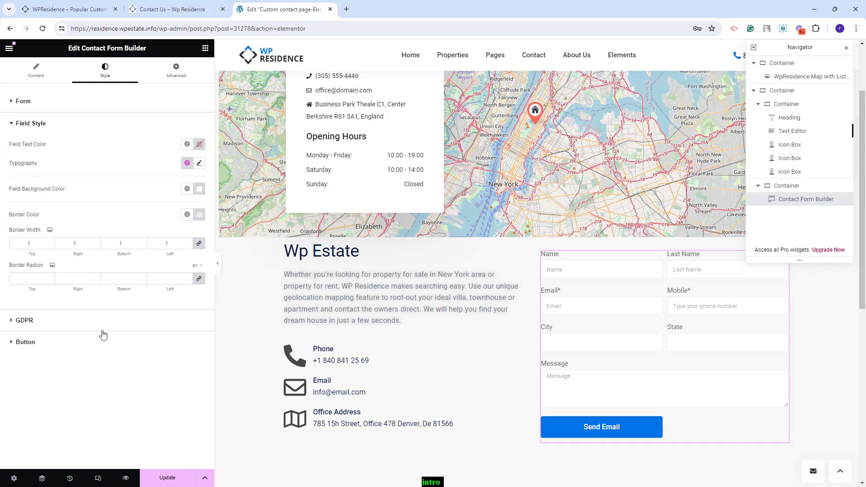
click(199, 144)
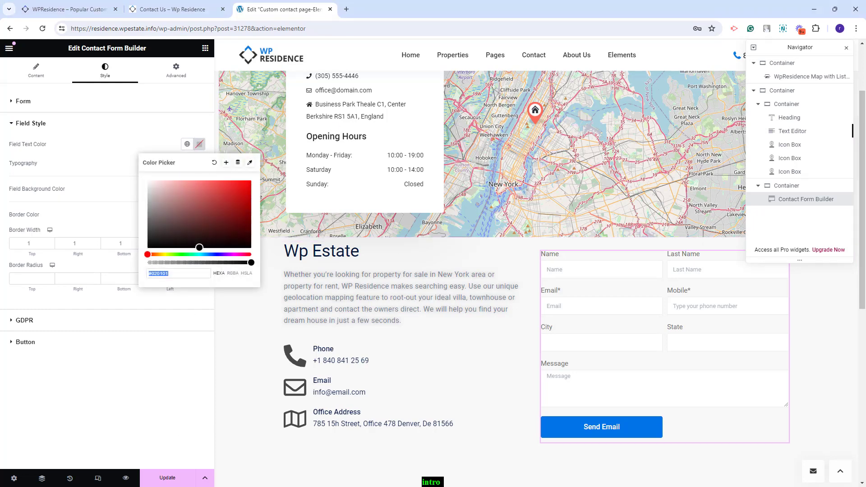
click(199, 144)
click(199, 163)
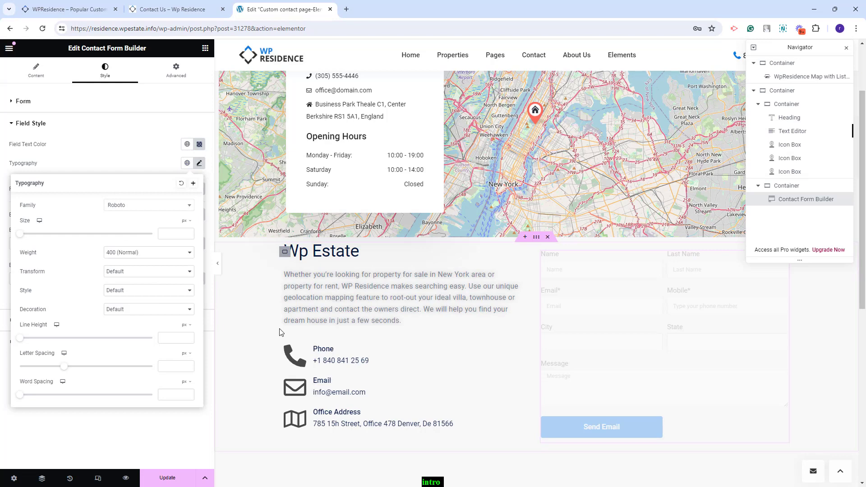
click(264, 261)
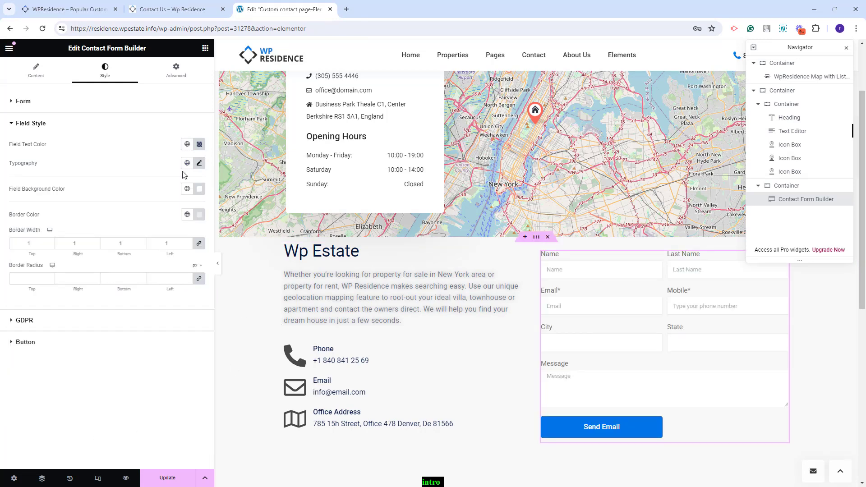
click(18, 322)
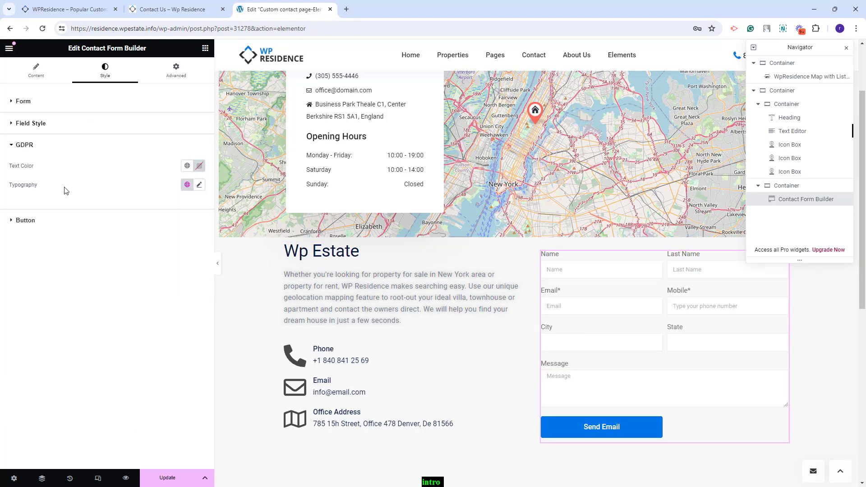
click(40, 223)
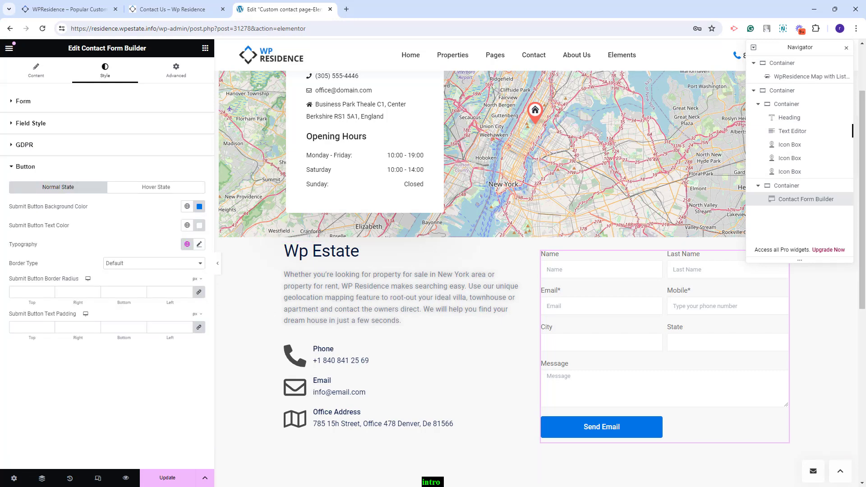
Set the Send Email button background to red
click(199, 207)
key(ctrl+v)
click(199, 225)
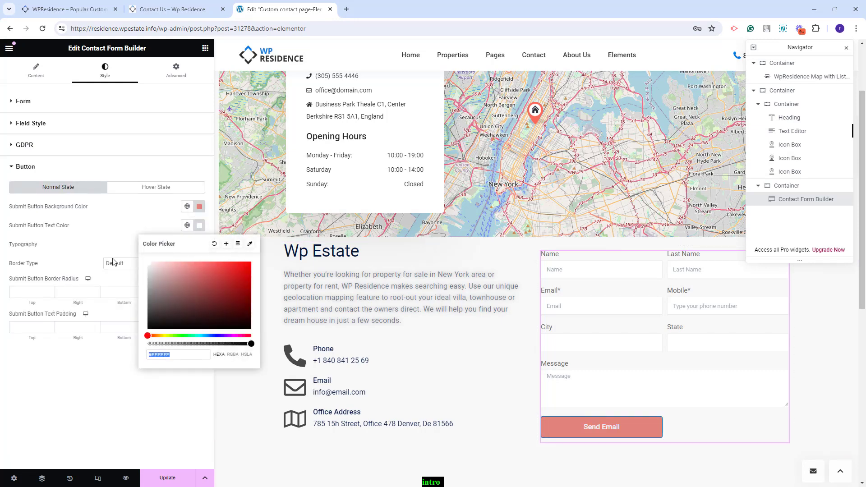
click(97, 226)
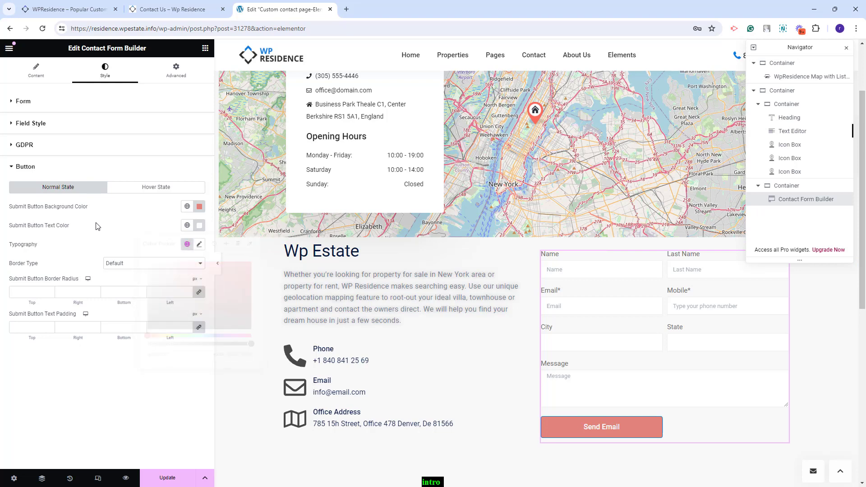
Give the button a solid red border
click(158, 264)
key(Escape)
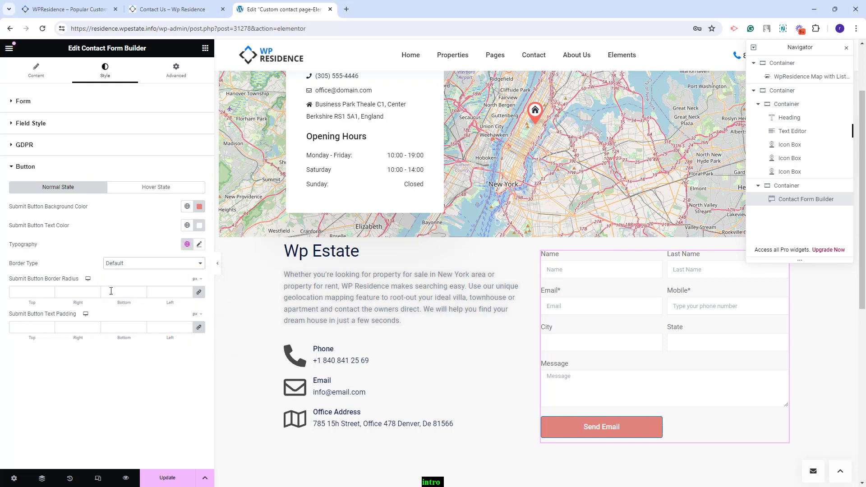
click(199, 317)
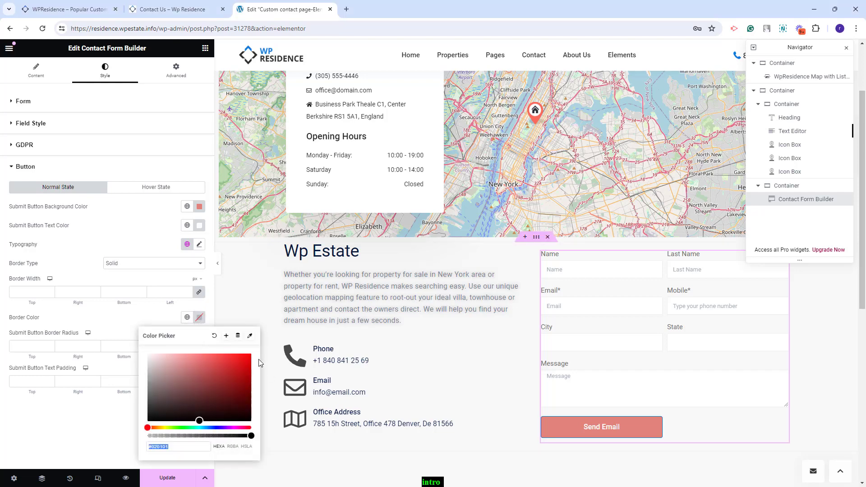
key(ctrl+v)
click(113, 334)
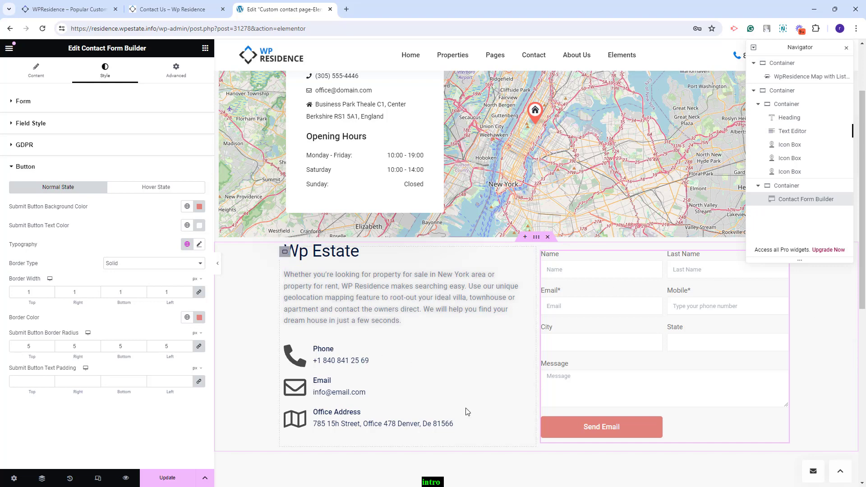
Check the button's remaining border settings and save the page with Ctrl+S
scroll(745, 329, down, 1)
scroll(651, 322, up, 3)
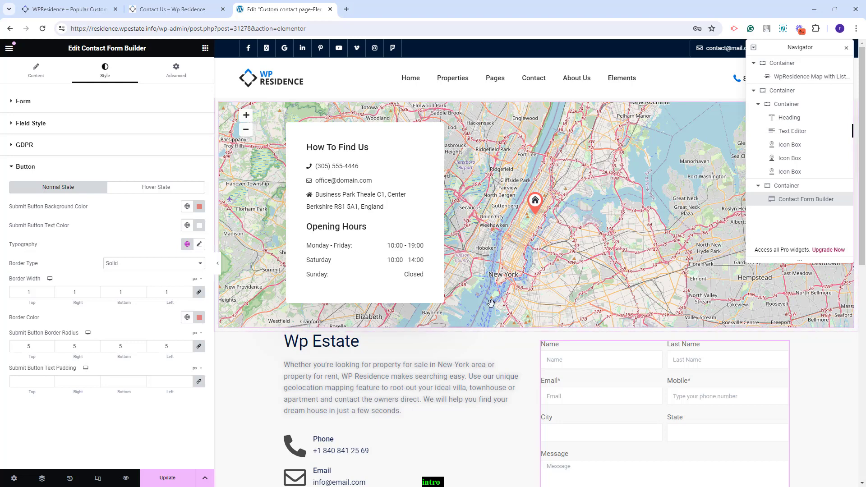
scroll(480, 310, down, 3)
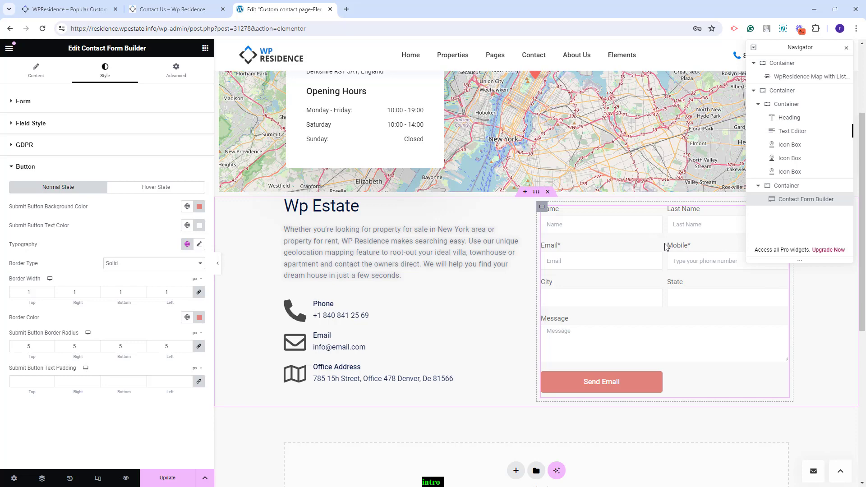
key(ctrl+s)
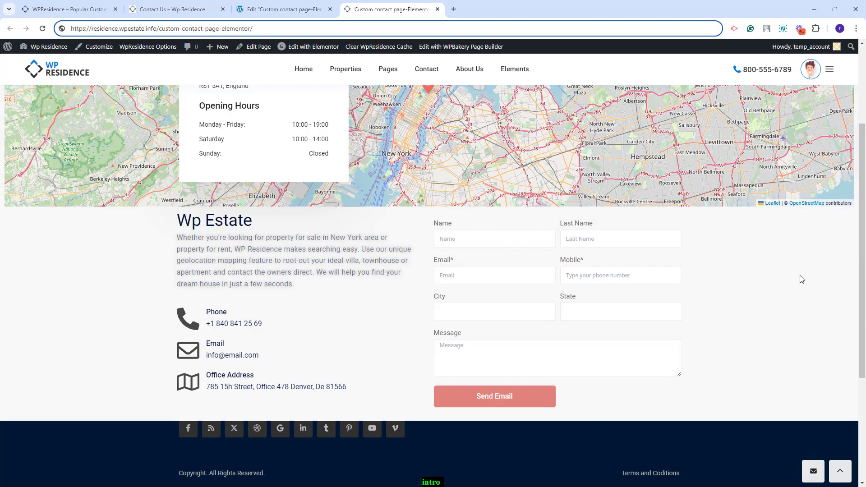
Review the published contact page, then switch back to the WpResidence homepage tab
scroll(800, 279, up, 3)
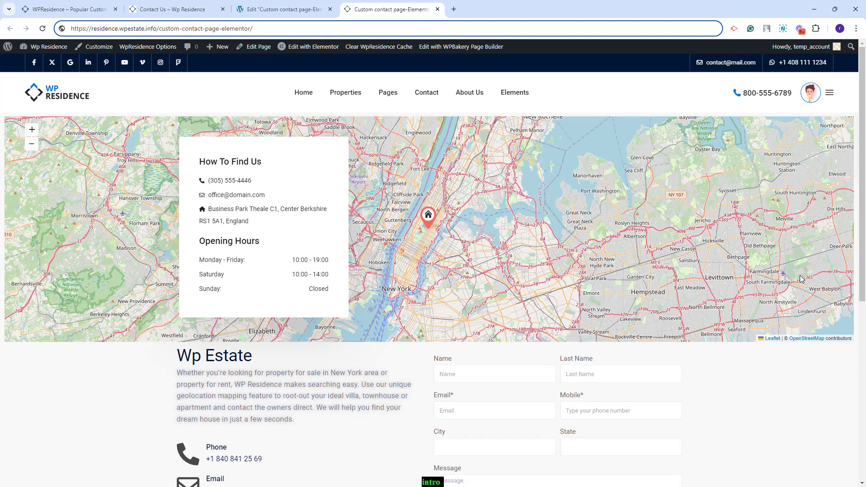
key(ctrl+1)
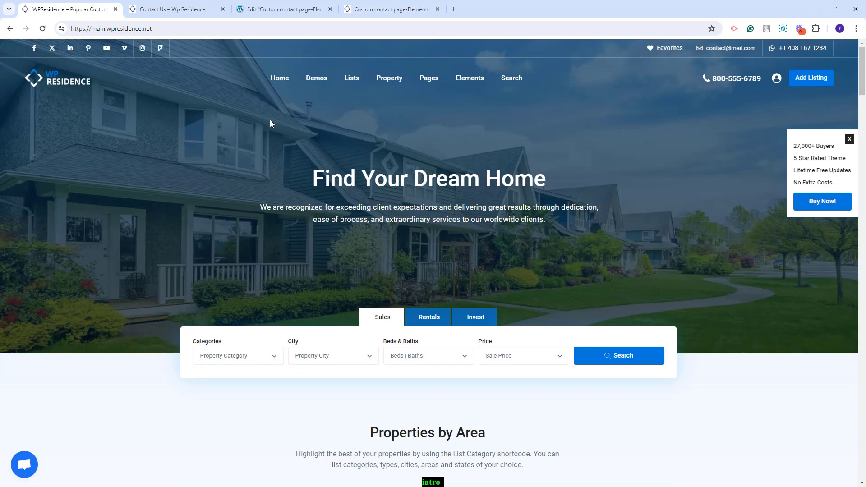